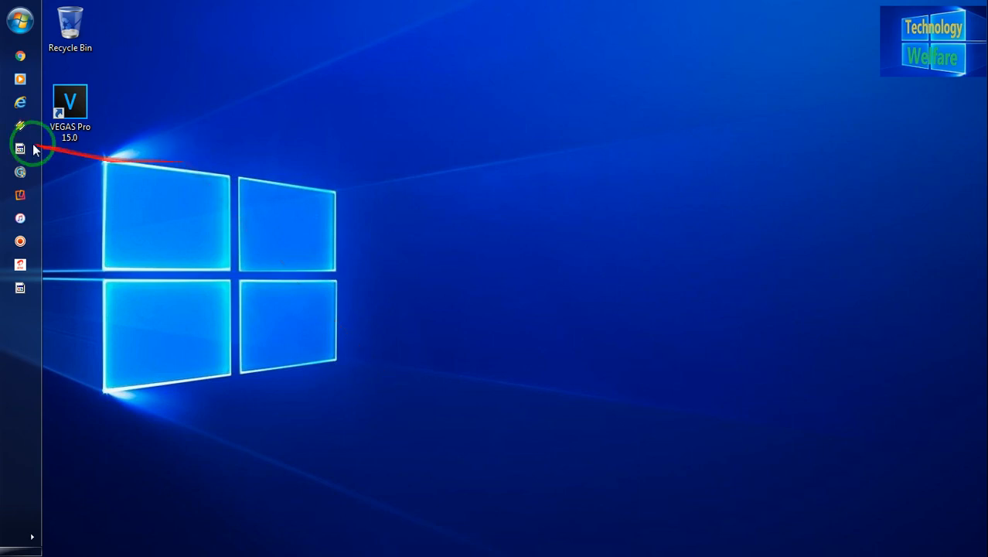
Launch VEGAS Pro 15.0 and import "jungle book full hd movie" from the All types of Movie folder on drive D.
left_click(75, 108)
left_click(75, 109)
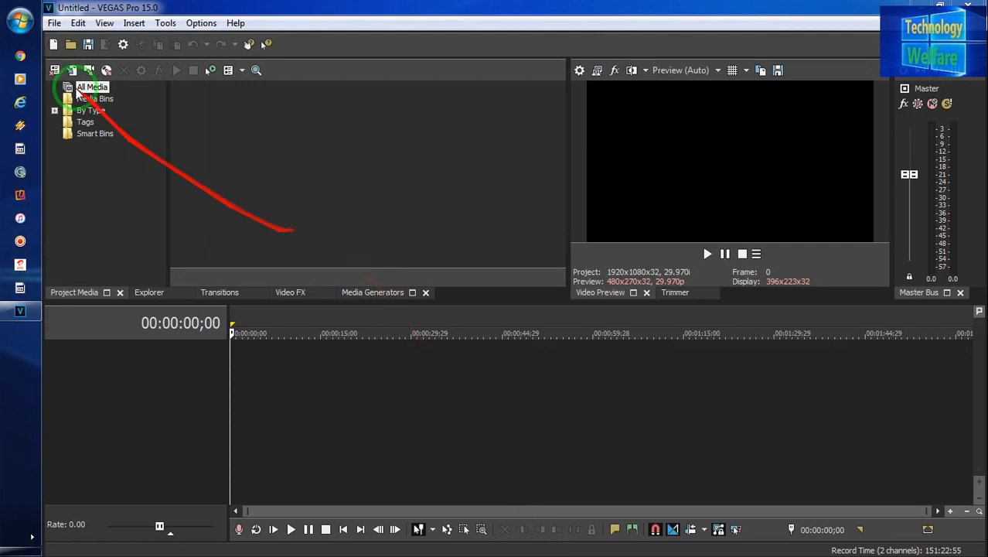
left_click(54, 24)
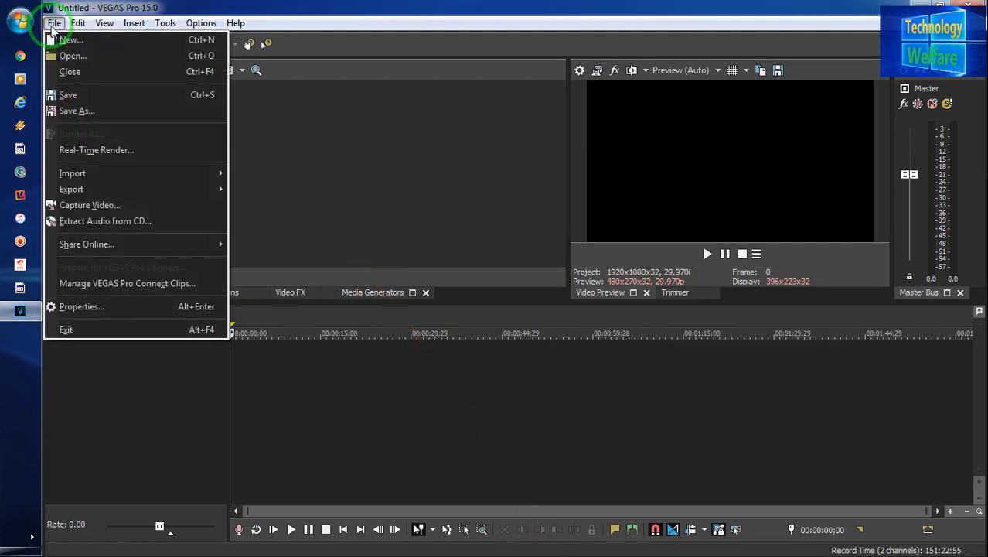
mouse_move(85, 176)
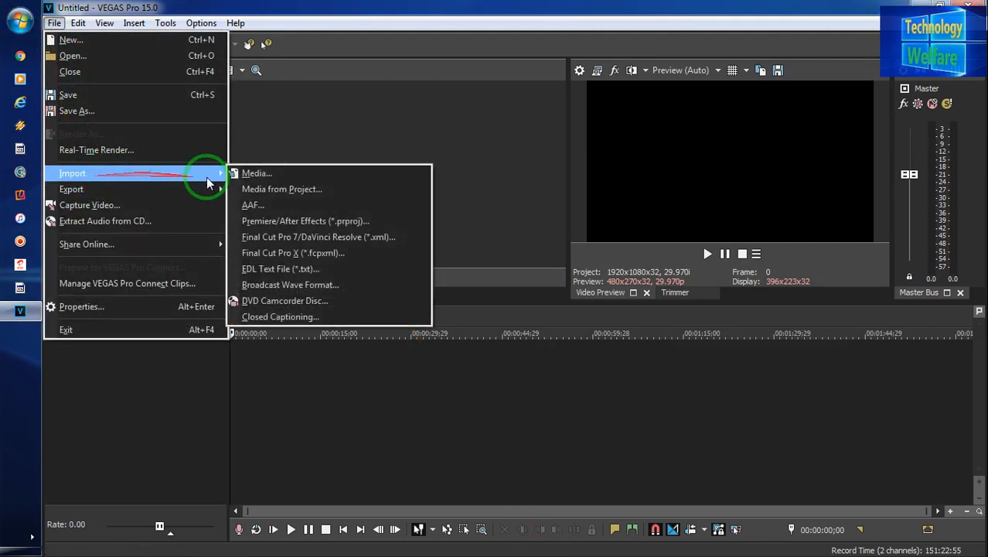
left_click(270, 177)
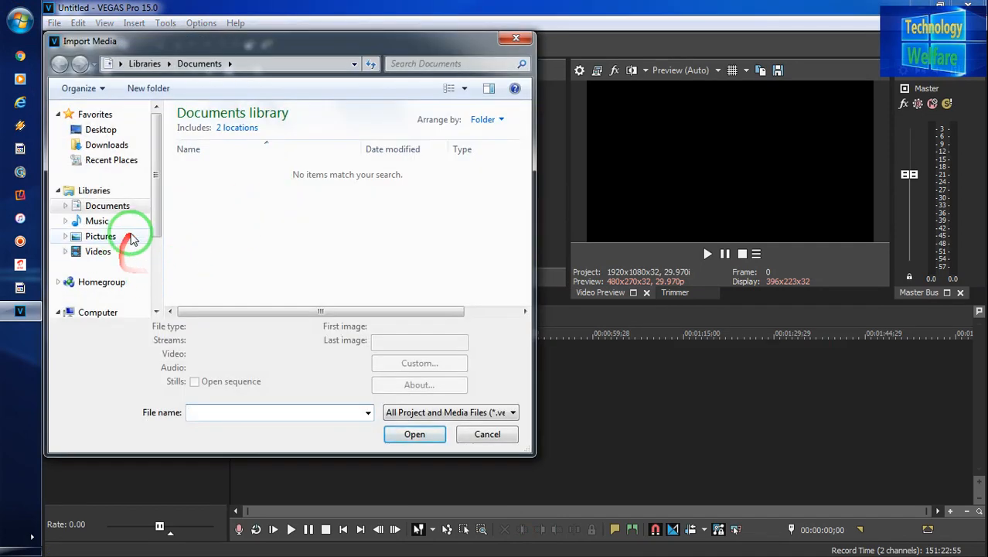
scroll(158, 267, "down", 3)
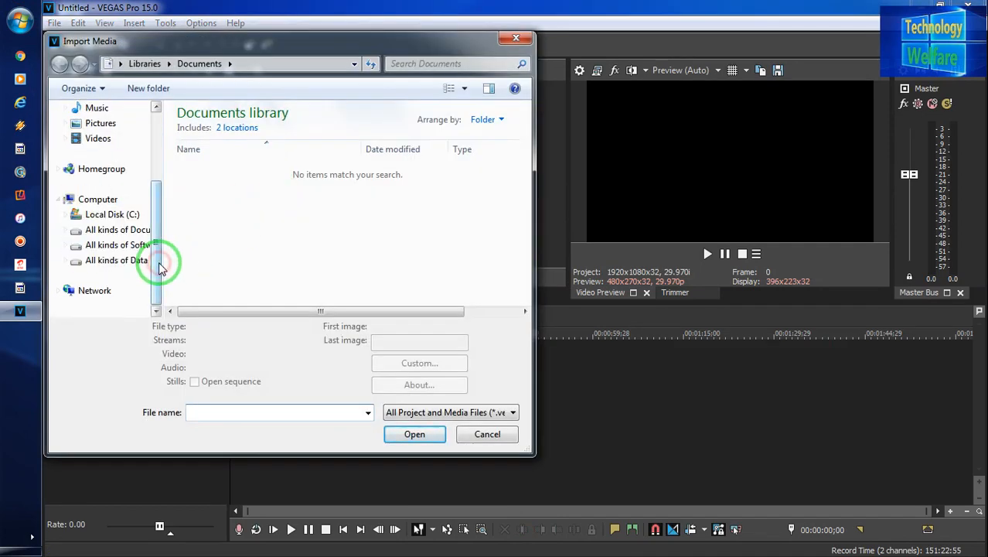
left_click_drag(132, 227, 130, 236)
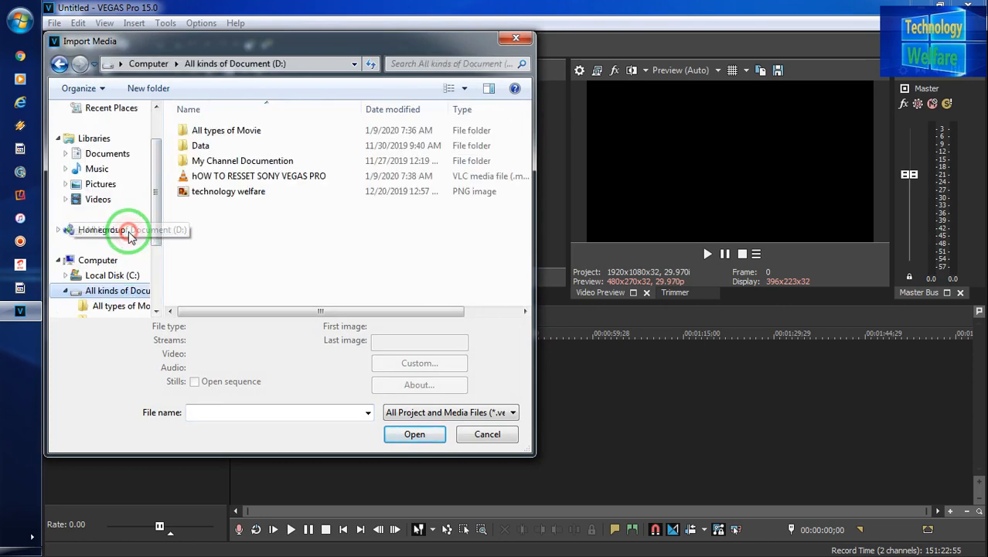
double_click(213, 131)
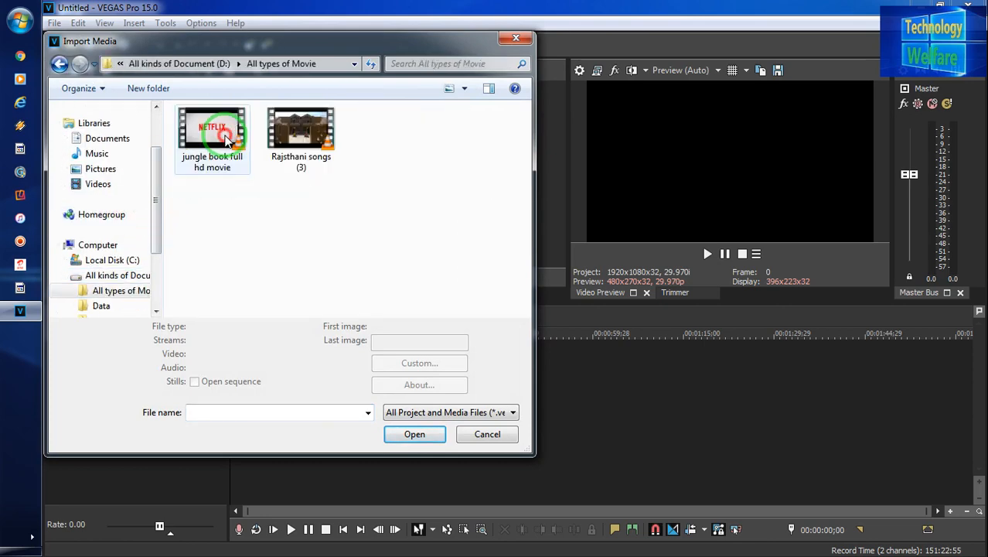
double_click(226, 137)
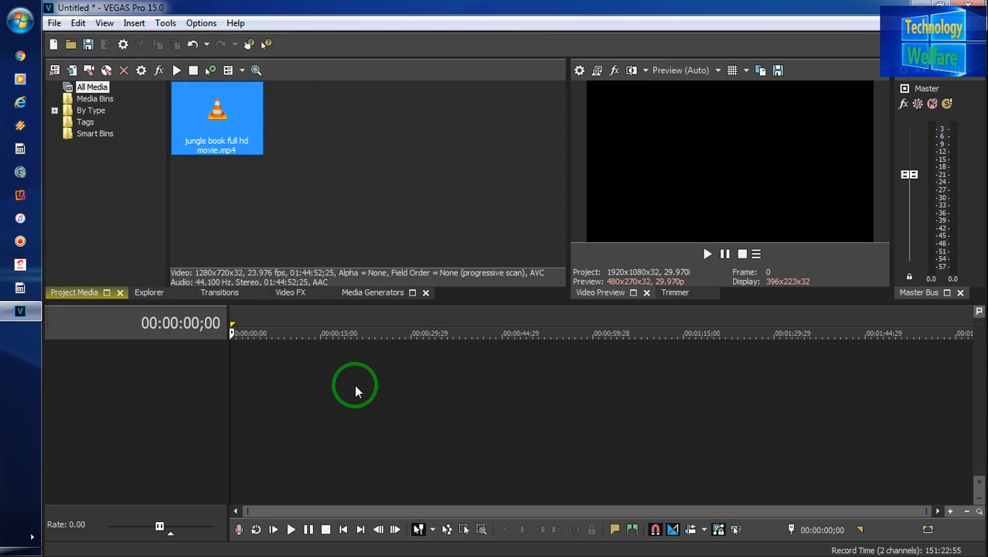
Place the imported movie at the start of the timeline without matching the project video settings to the media.
left_click(216, 115)
left_click_drag(217, 114, 235, 369)
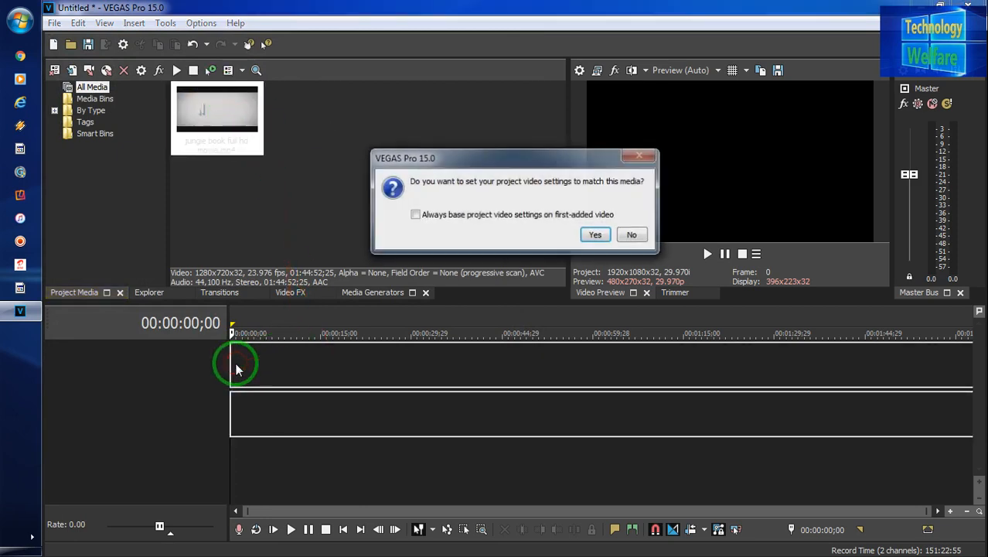
left_click(625, 235)
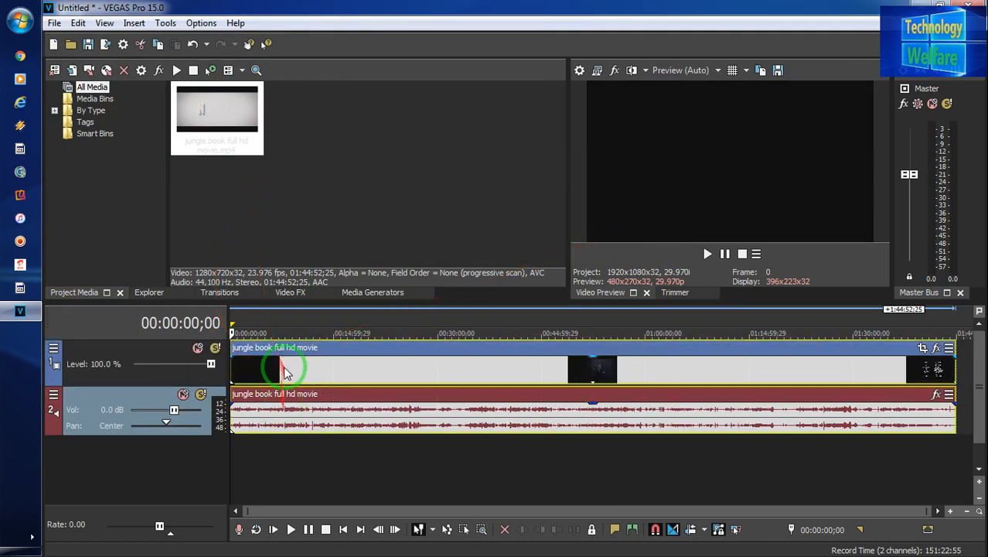
Trim the clip's start at 00:14:45;15 and move the remaining clip back to the beginning of the timeline.
left_click(328, 380)
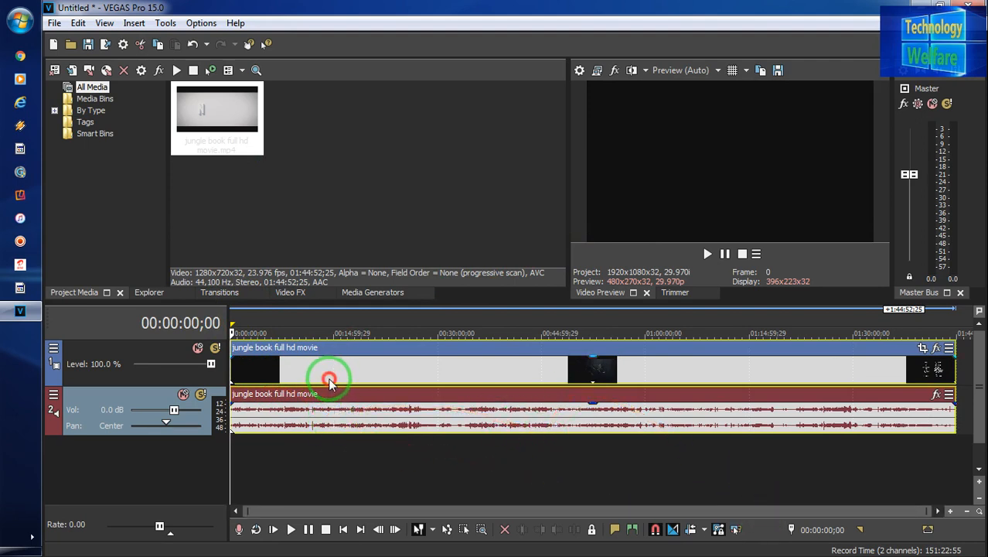
left_click(330, 378)
left_click_drag(330, 378, 385, 389)
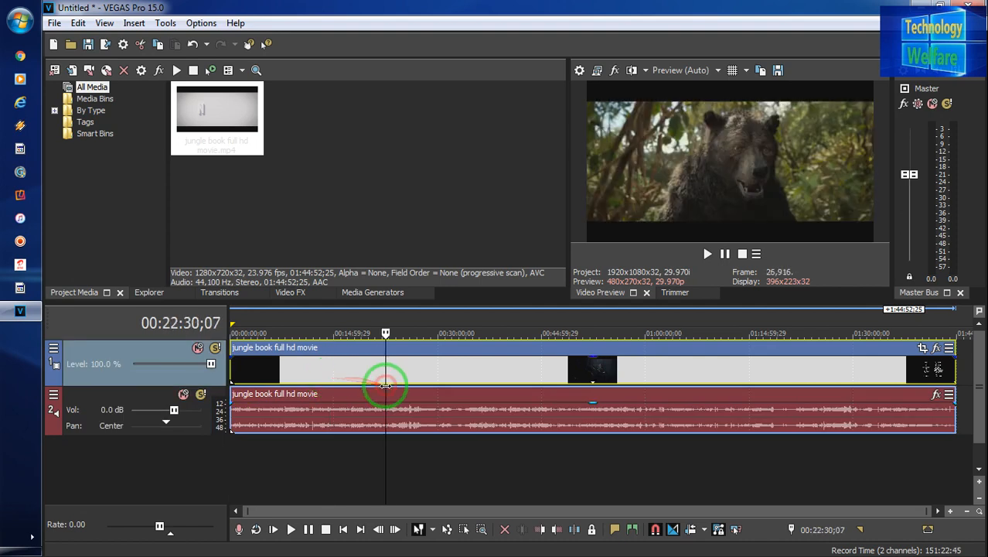
left_click(333, 387)
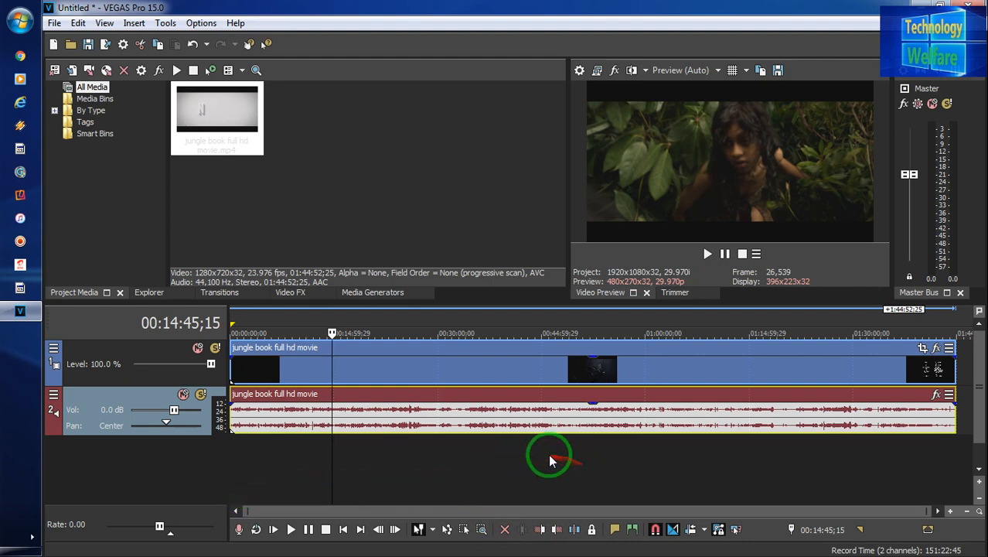
left_click(539, 532)
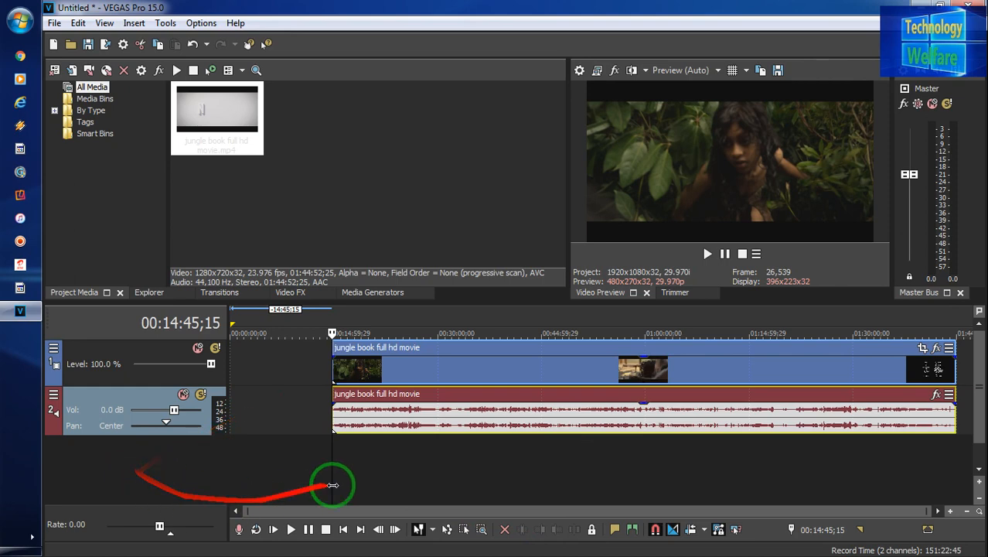
left_click(457, 378)
left_click_drag(458, 378, 337, 385)
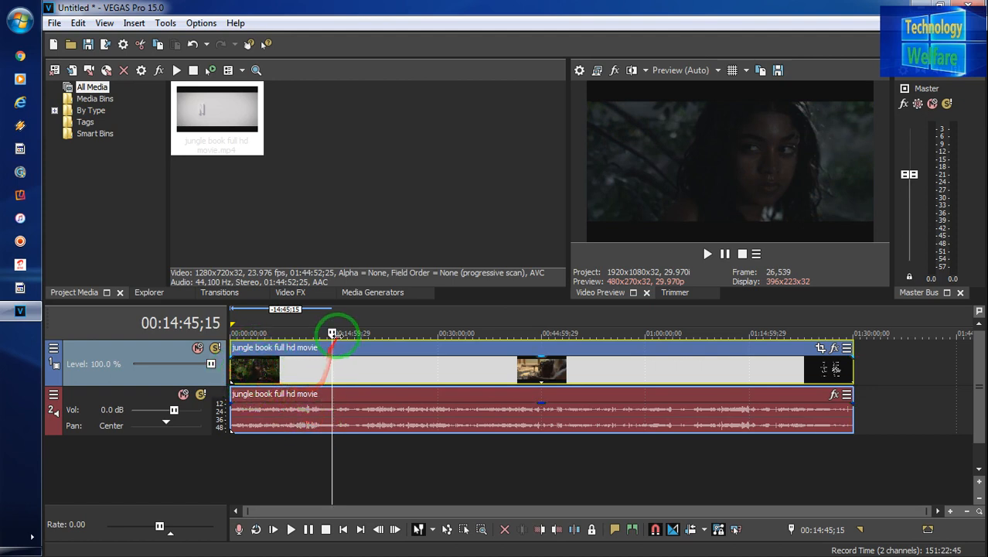
Split the clip into three segments at 00:39:27;21 and 01:01:20;07.
left_click_drag(329, 333, 255, 450)
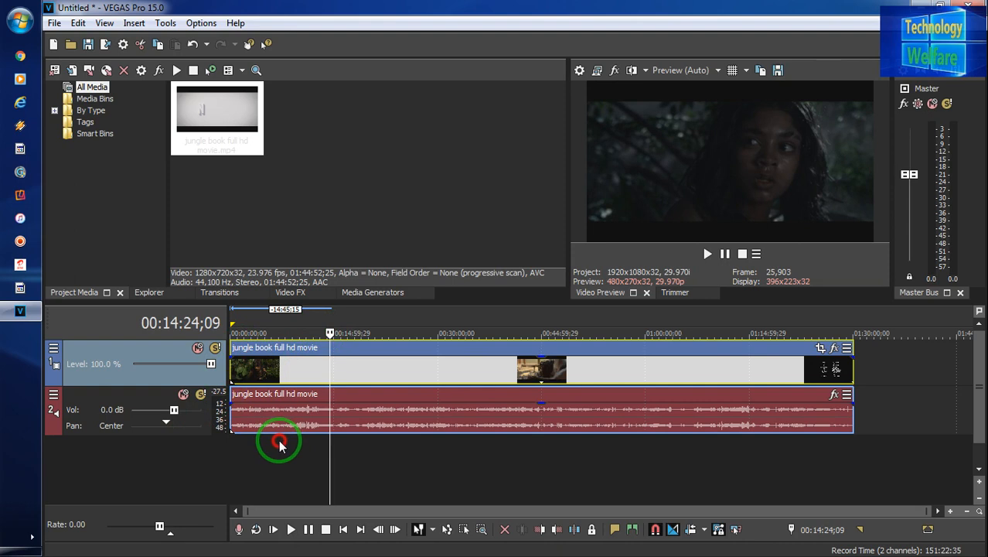
left_click(279, 443)
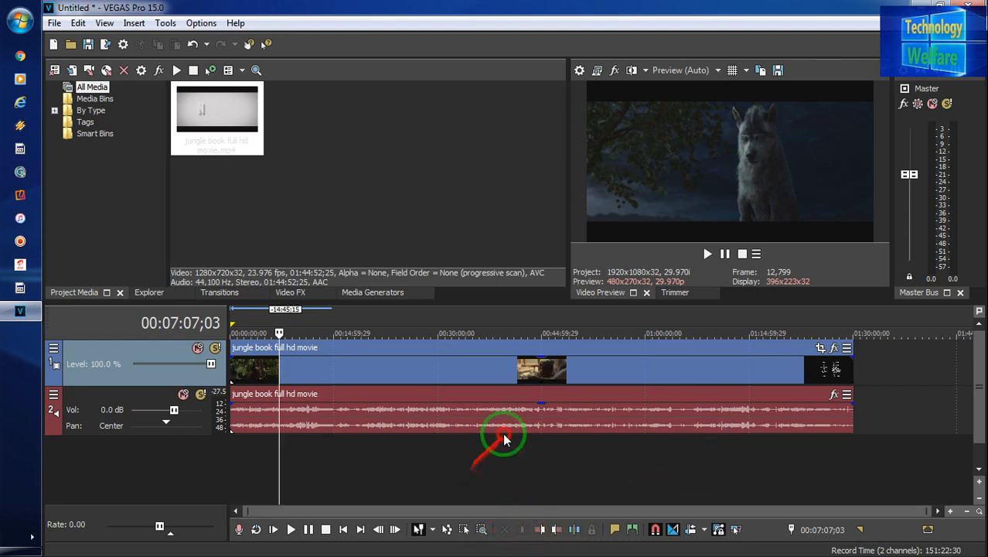
left_click(504, 419)
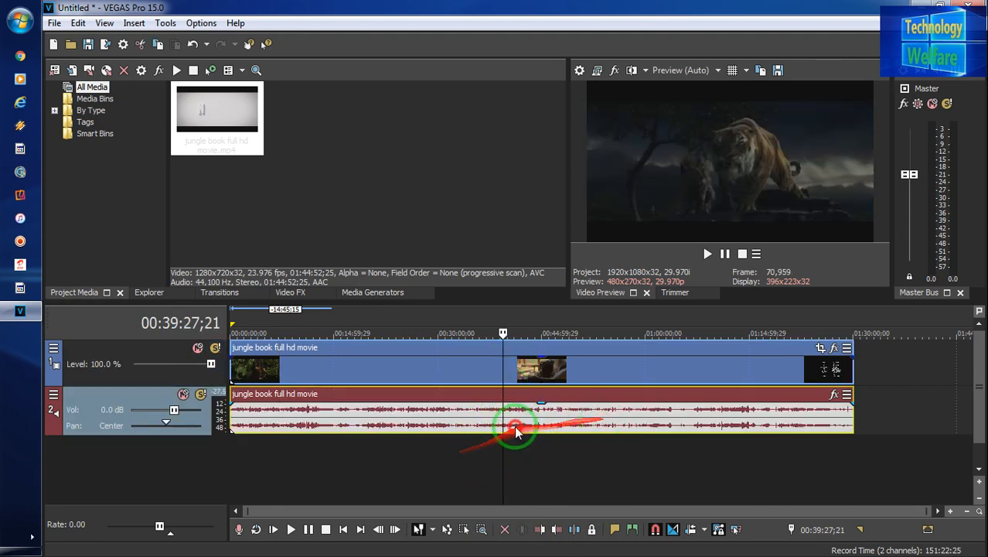
left_click(574, 530)
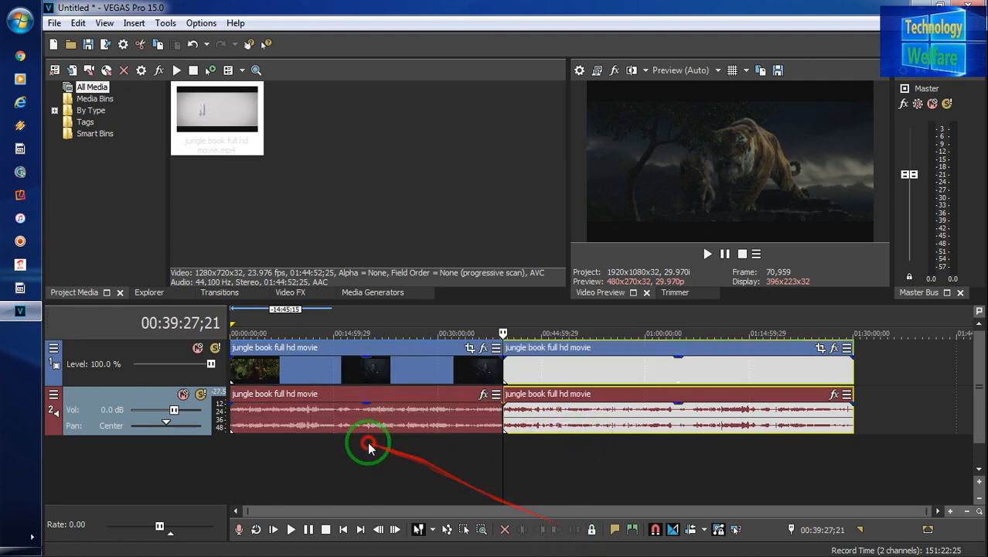
left_click(654, 424)
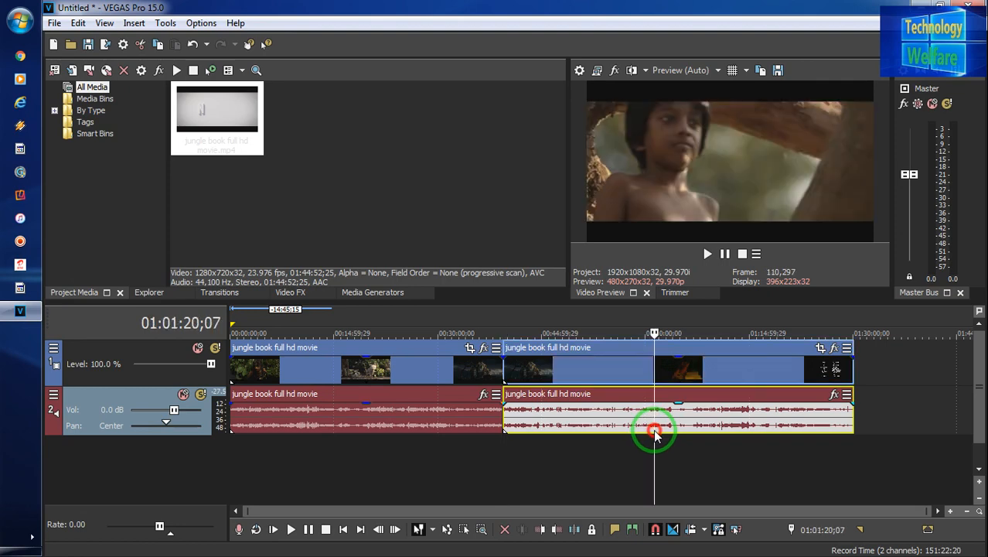
left_click(573, 530)
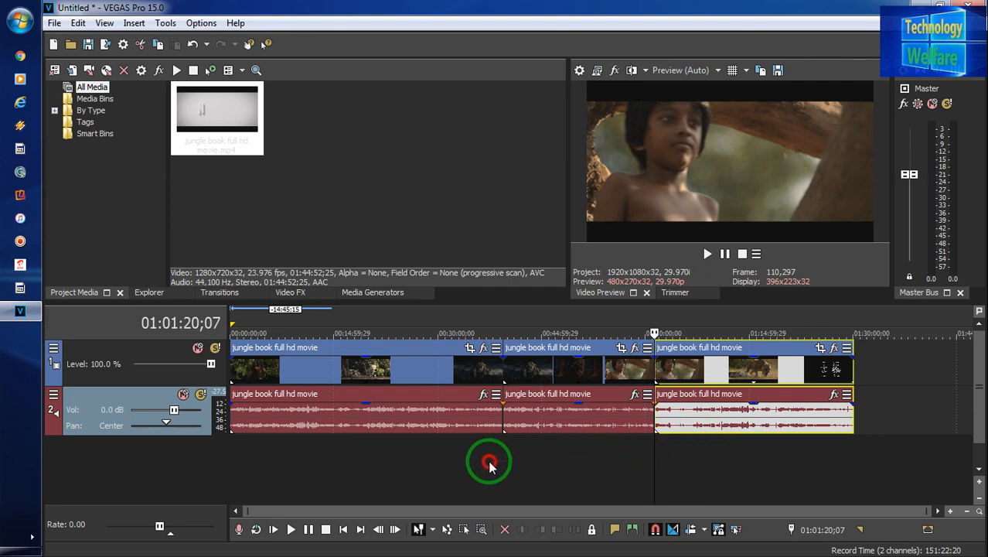
Trim the first segment's end at 00:06:29;12 and move the middle segment up against it.
left_click(288, 439)
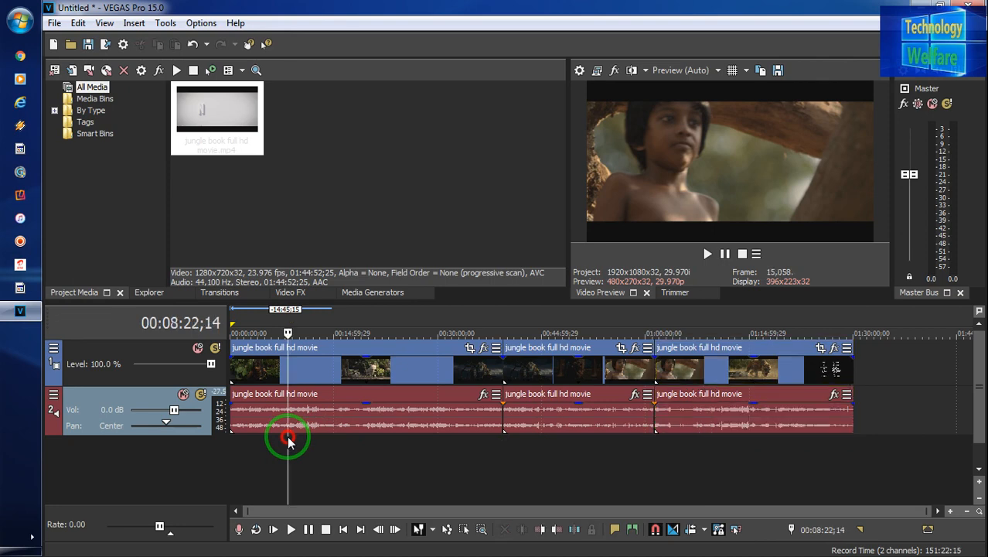
left_click(274, 439)
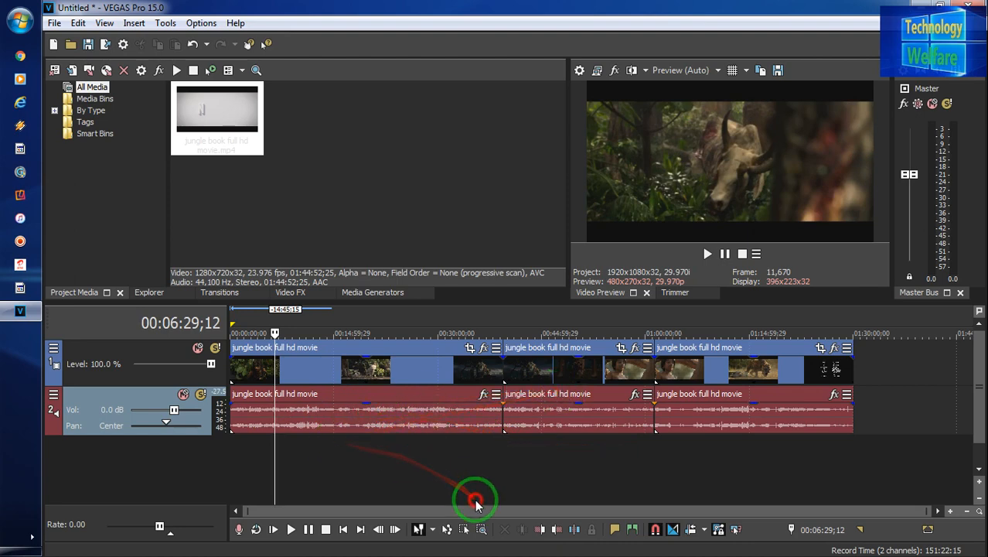
left_click(557, 532)
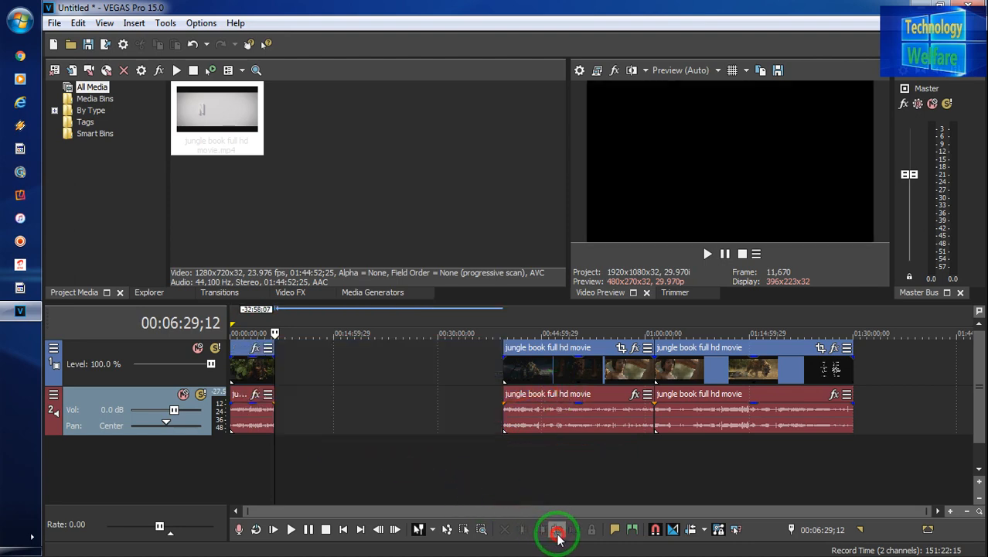
left_click(590, 426)
left_click_drag(556, 375, 327, 384)
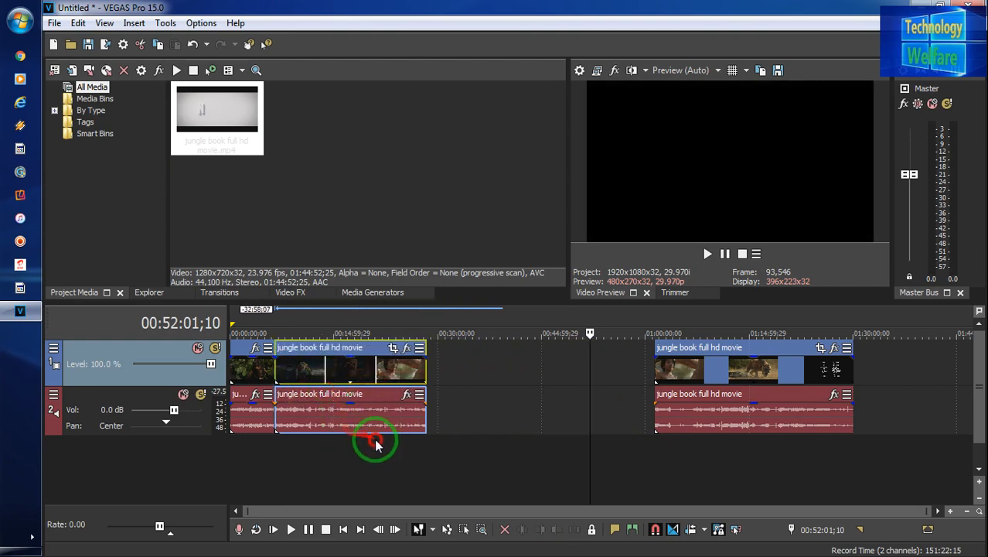
Delete the middle segment's video and audio from the timeline.
left_click(312, 428)
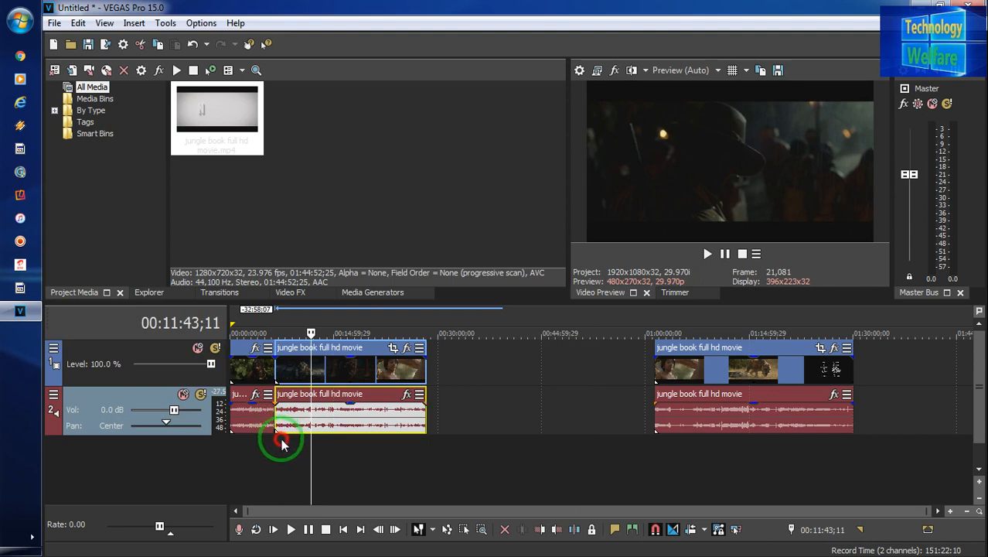
left_click(339, 382)
left_click(330, 410)
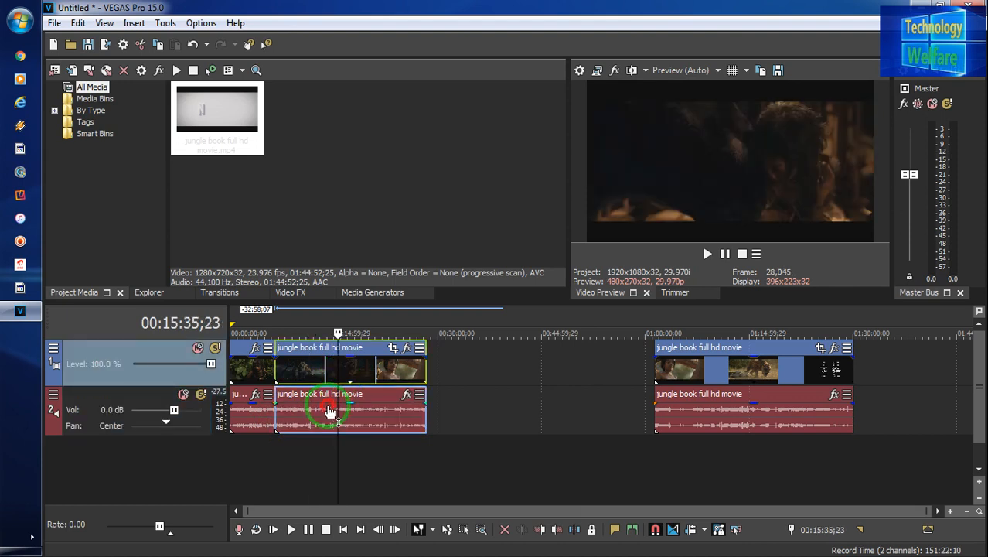
left_click(324, 415)
left_click(321, 416)
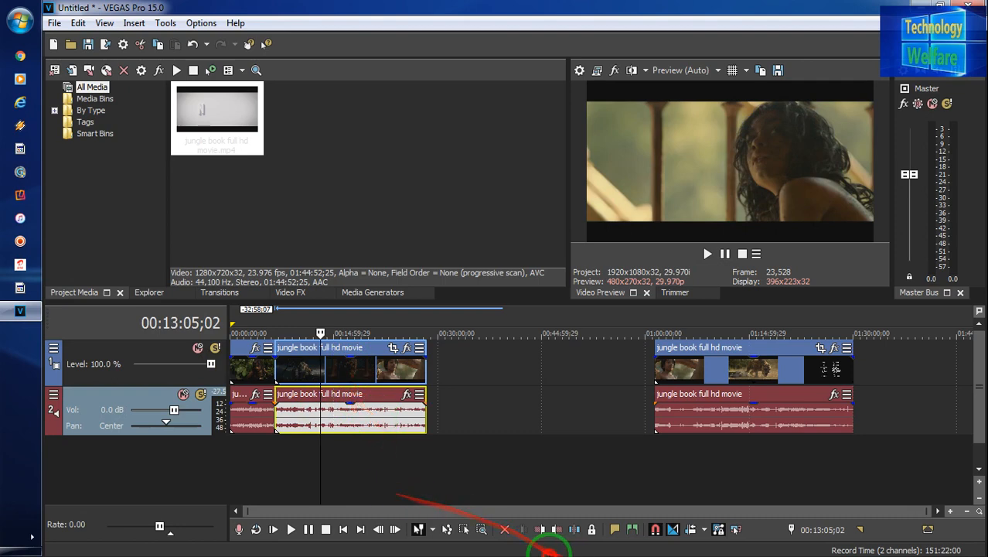
left_click(505, 530)
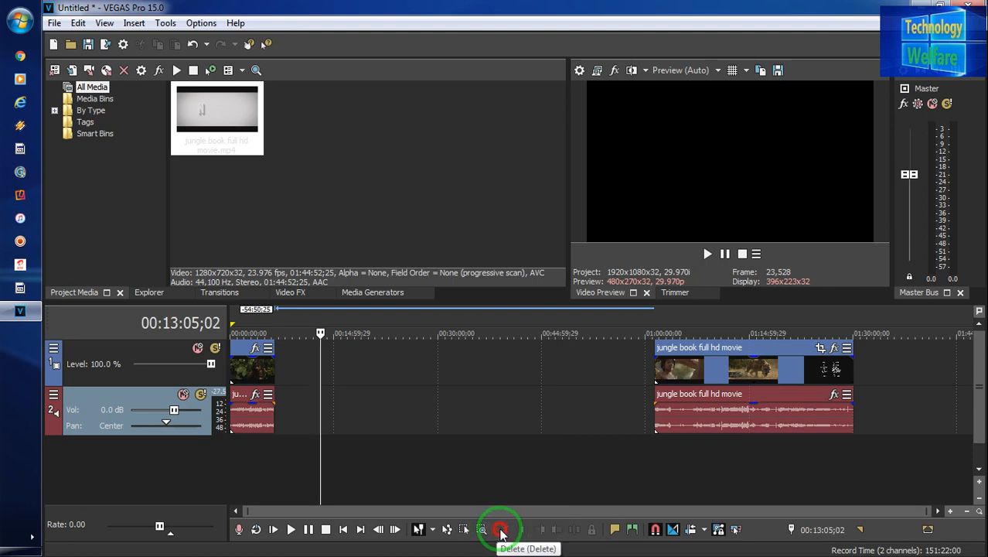
Trim the end of the last segment at 01:08:52;13.
left_click(695, 429)
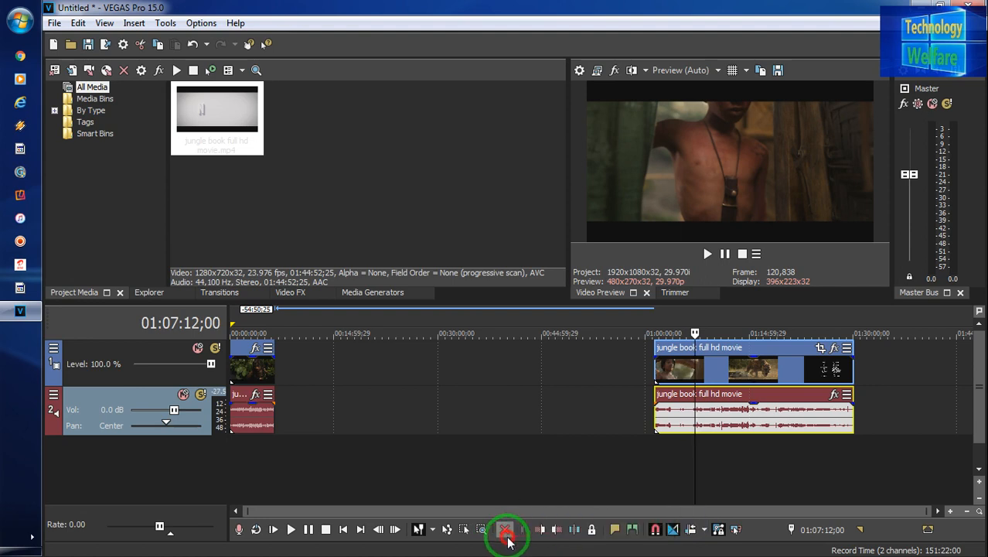
left_click(578, 540)
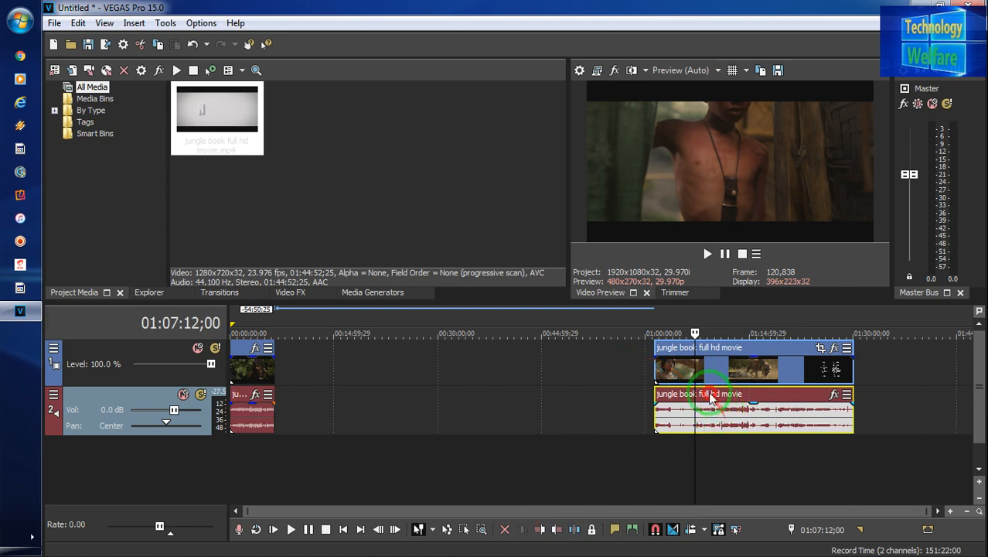
left_click(660, 451)
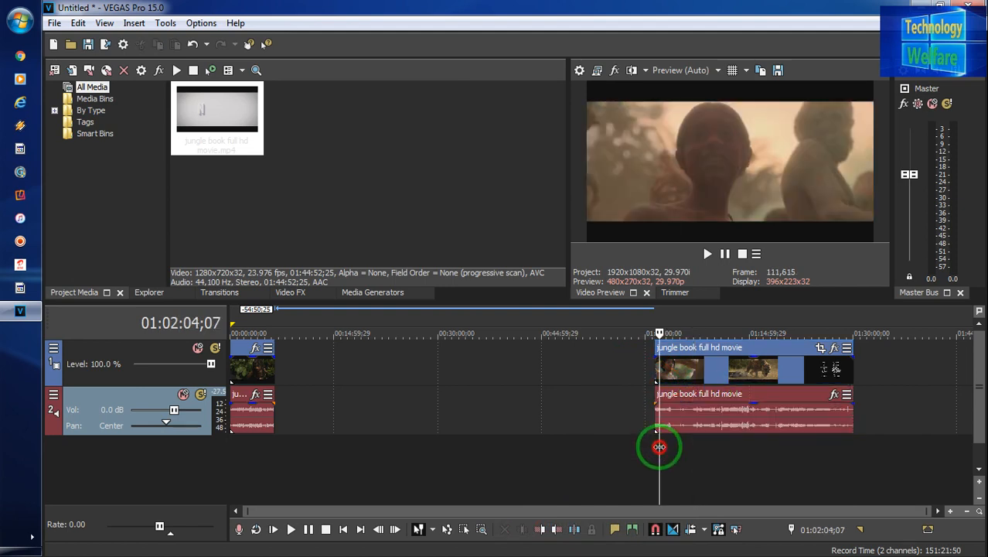
left_click(707, 437)
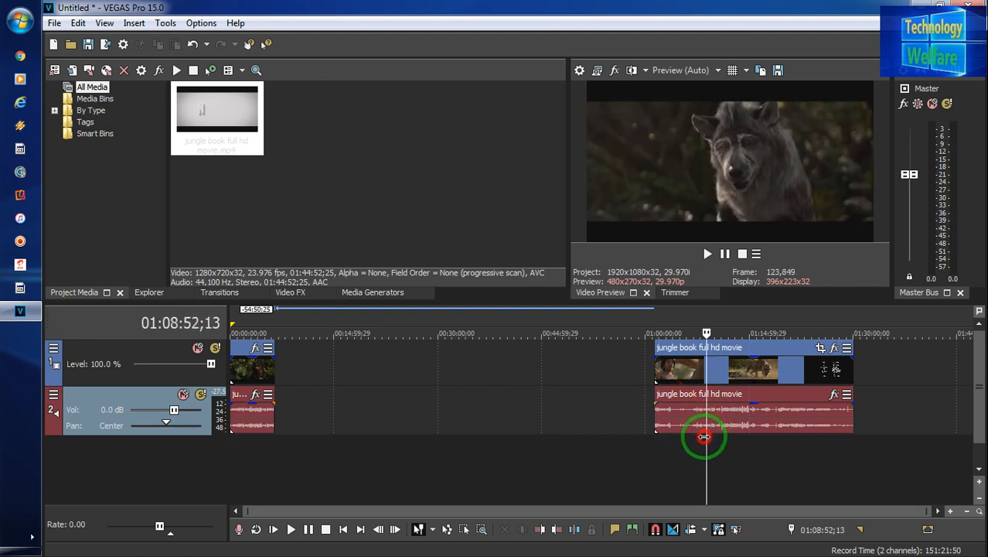
left_click(557, 530)
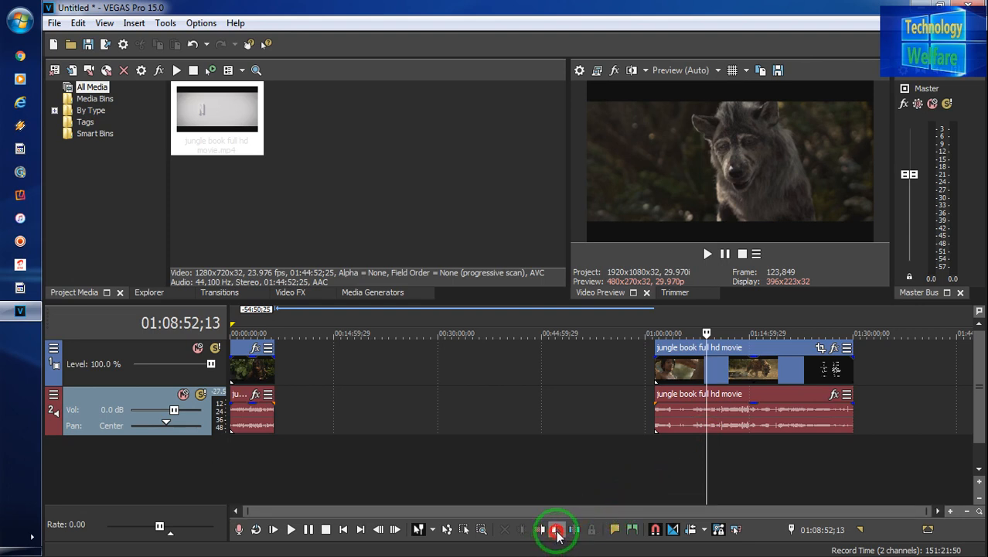
left_click(557, 531)
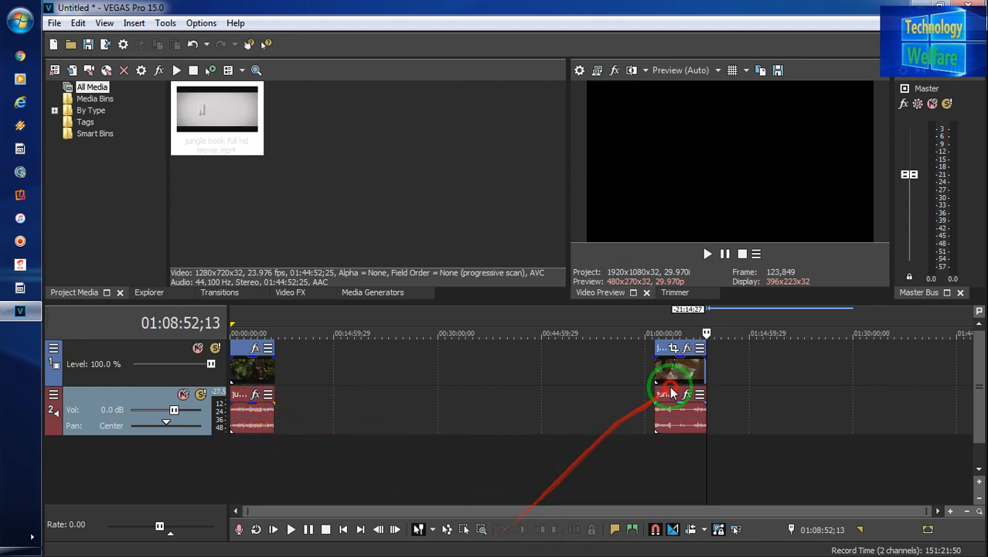
Move the last segment up against the first segment's end, and delete that moved segment's video and audio.
left_click_drag(674, 378, 299, 387)
left_click(328, 471)
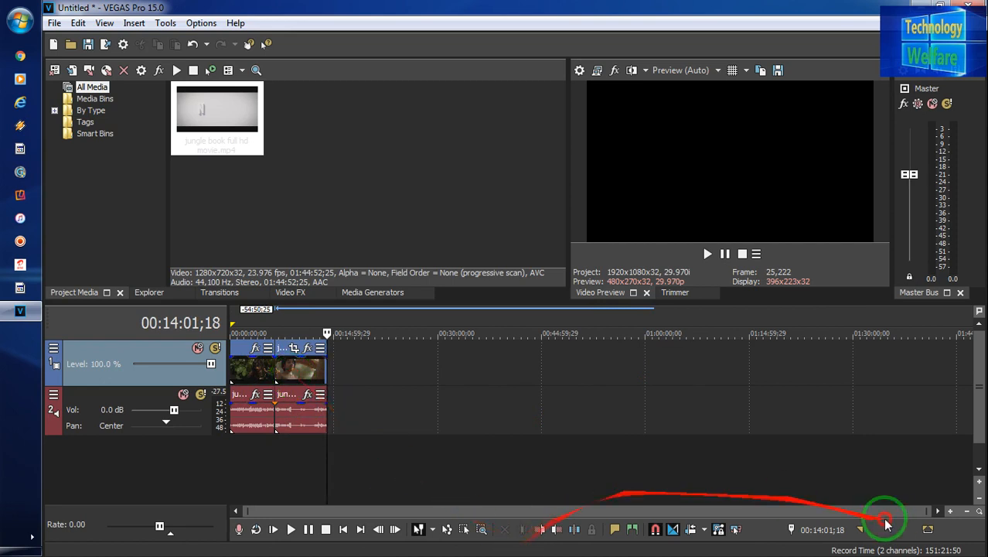
left_click(306, 369)
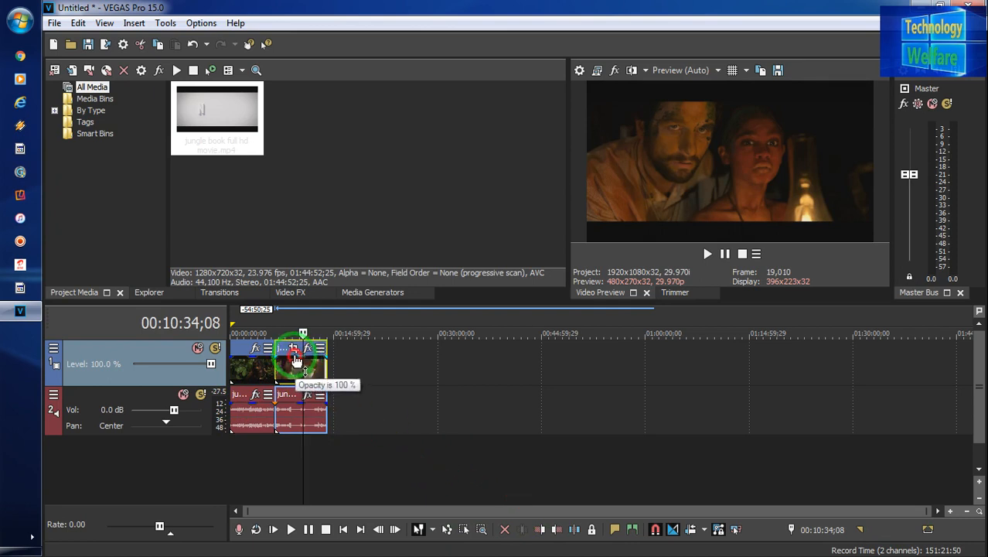
left_click(502, 530)
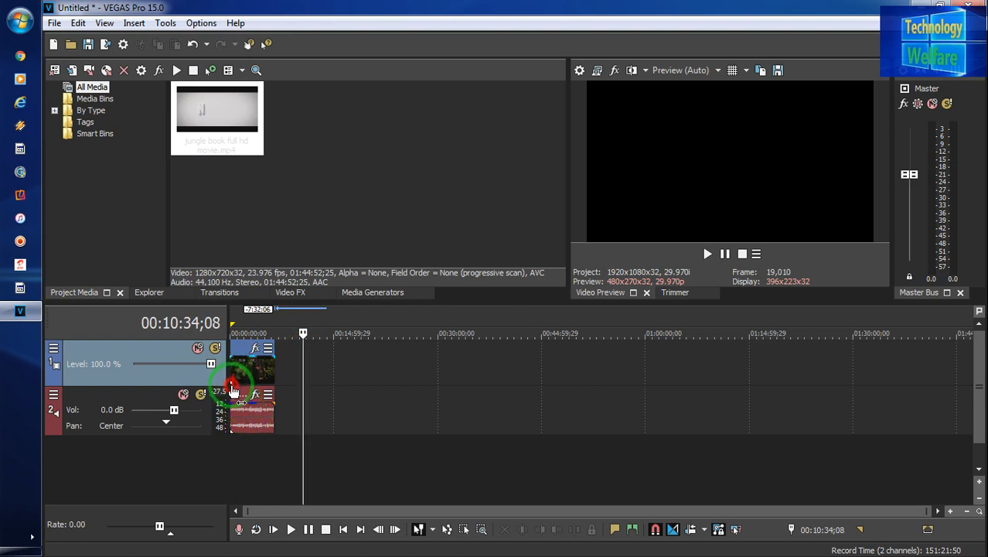
Split the remaining clip's video and audio at 00:02:01;01.
left_click(952, 515)
left_click(951, 515)
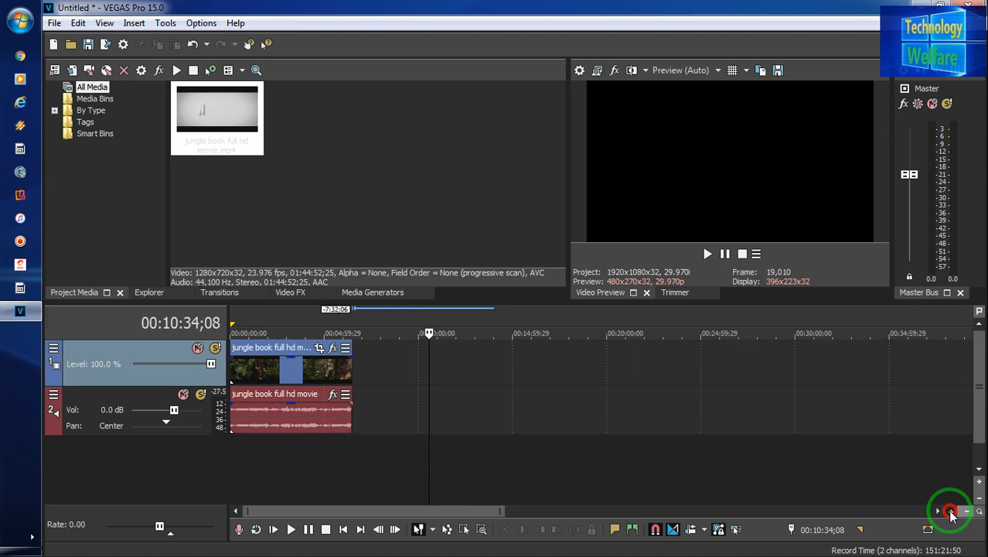
left_click(952, 514)
left_click(951, 514)
left_click(951, 515)
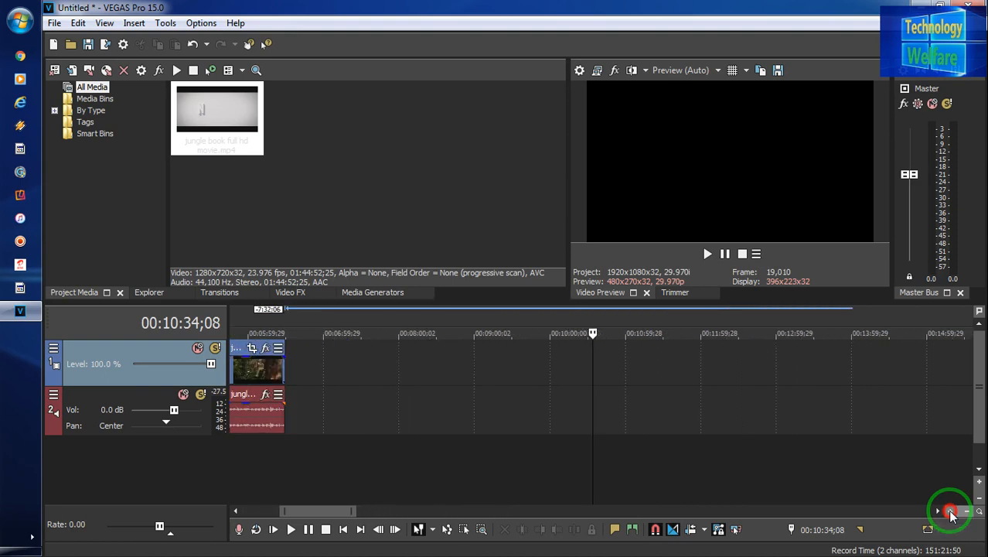
left_click(969, 514)
left_click(968, 513)
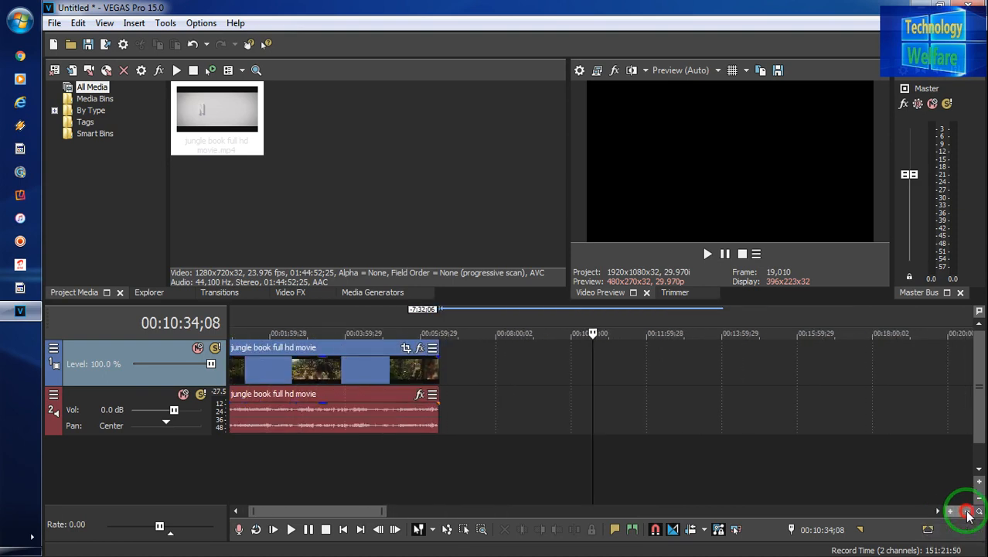
left_click(411, 476)
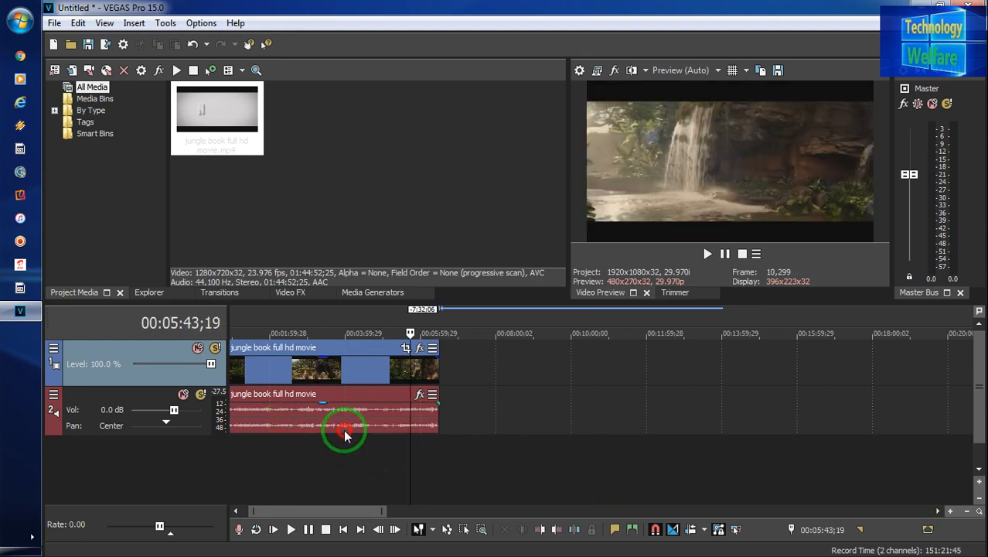
left_click(270, 439)
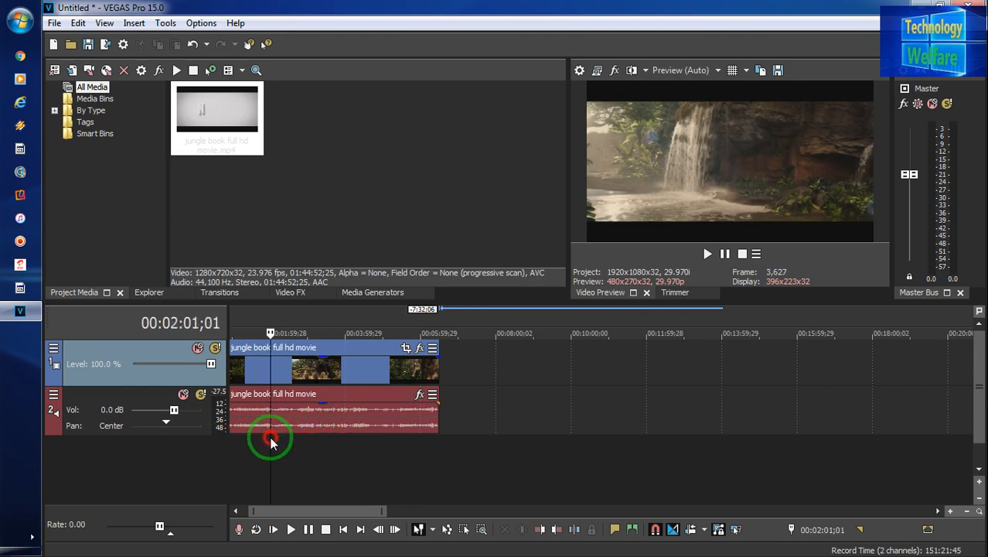
left_click(574, 530)
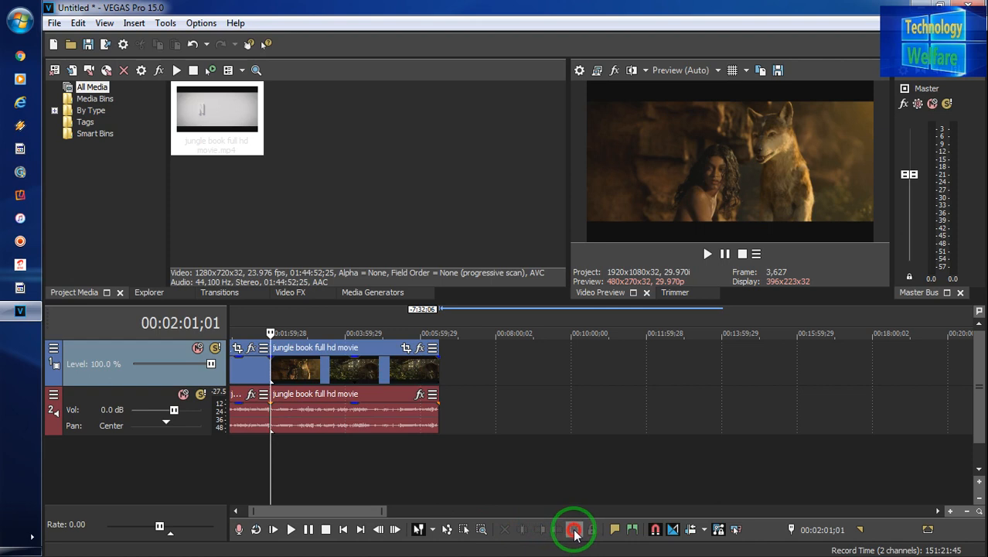
Split the second segment's video and audio at 00:03:57;14.
left_click(335, 445)
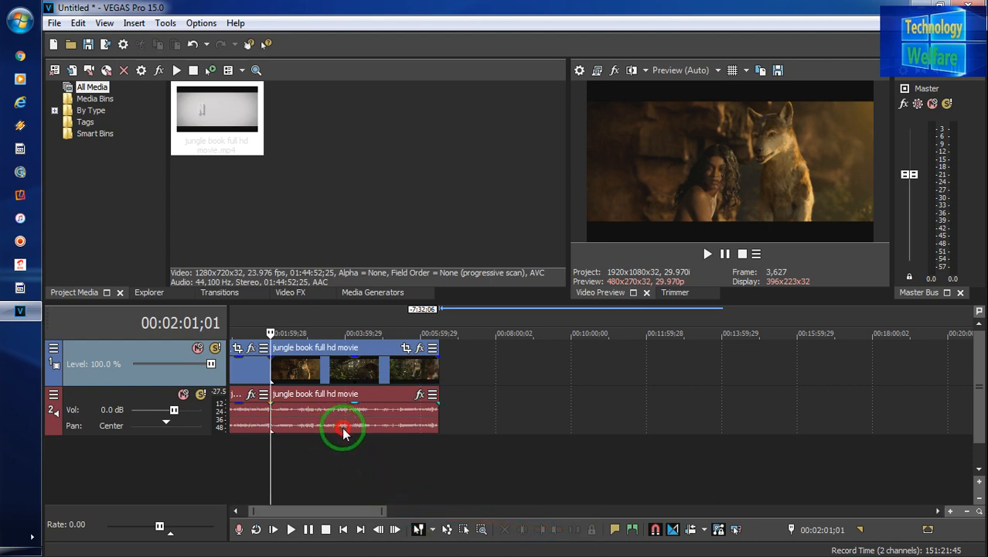
left_click(344, 437)
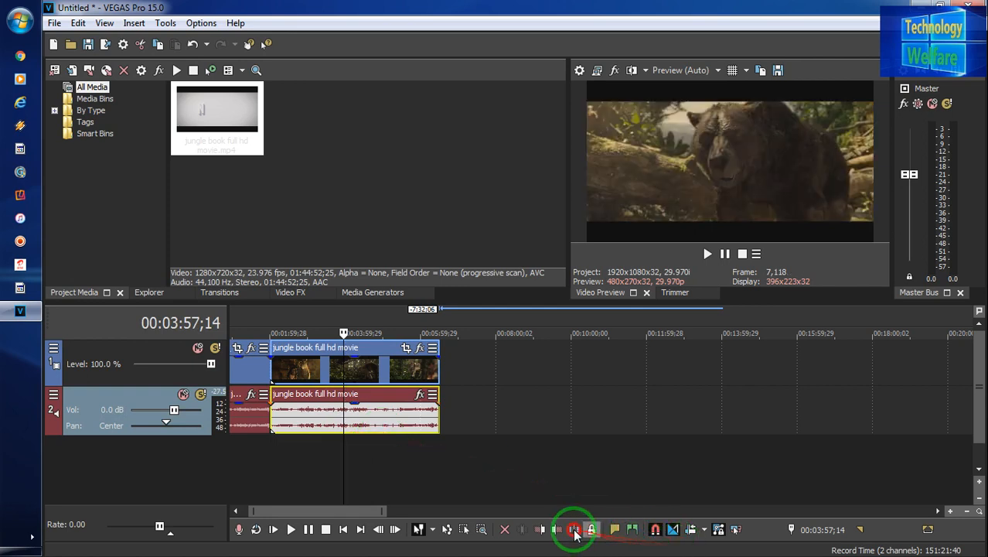
left_click(574, 530)
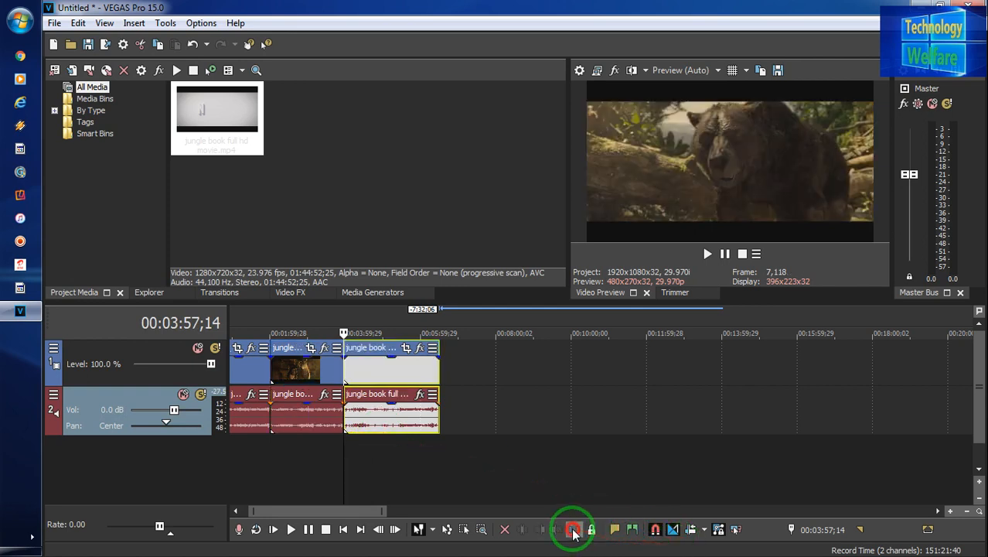
Delete the middle segment's video and audio and move the last segment up against the first segment's end.
left_click(306, 394)
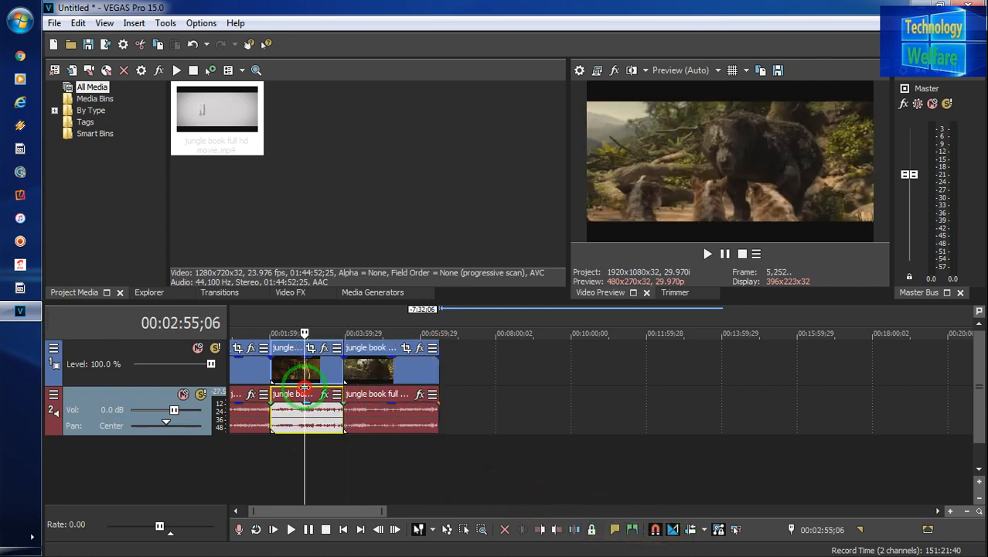
left_click(503, 530)
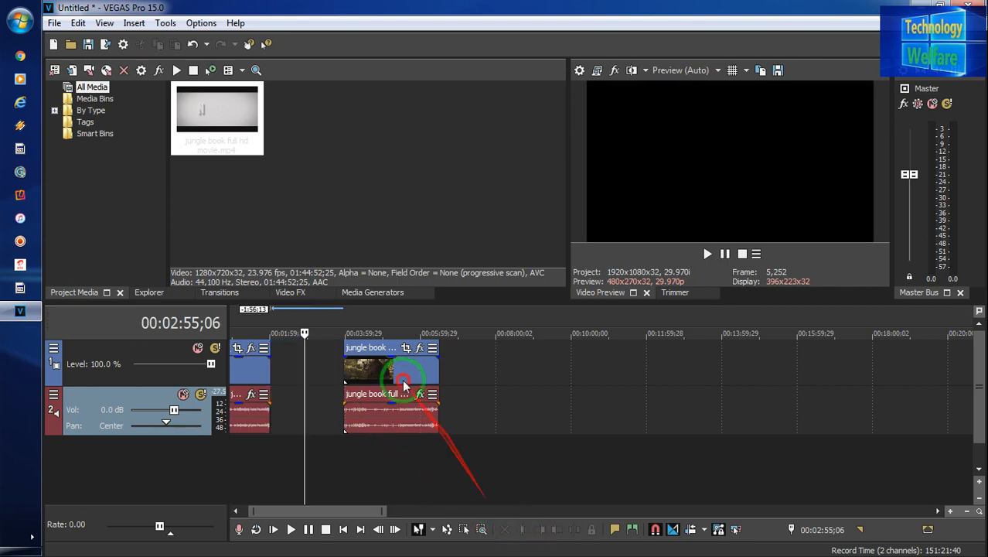
left_click_drag(389, 377, 316, 377)
left_click(299, 463)
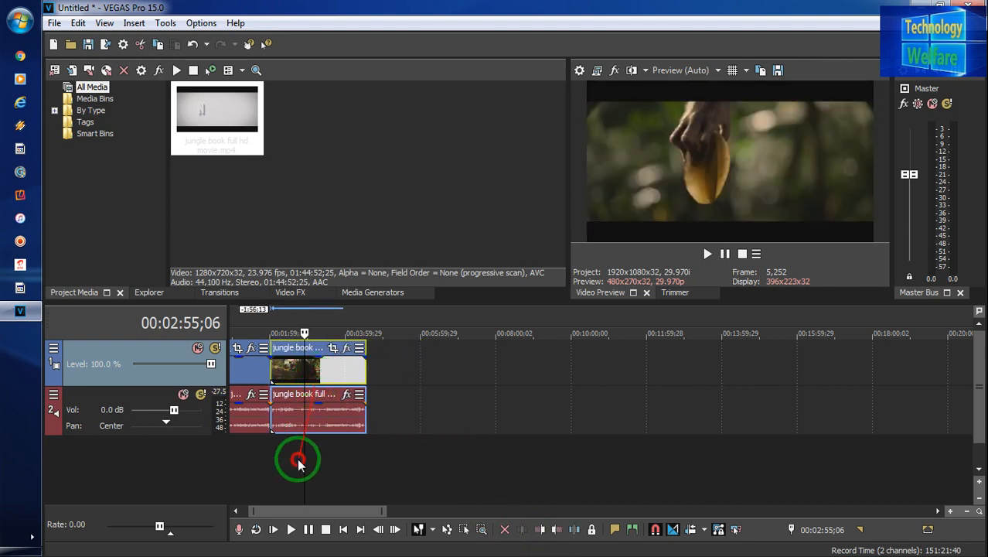
Trim the end of the second segment's video and audio at 00:03:30;29.
left_click(328, 432)
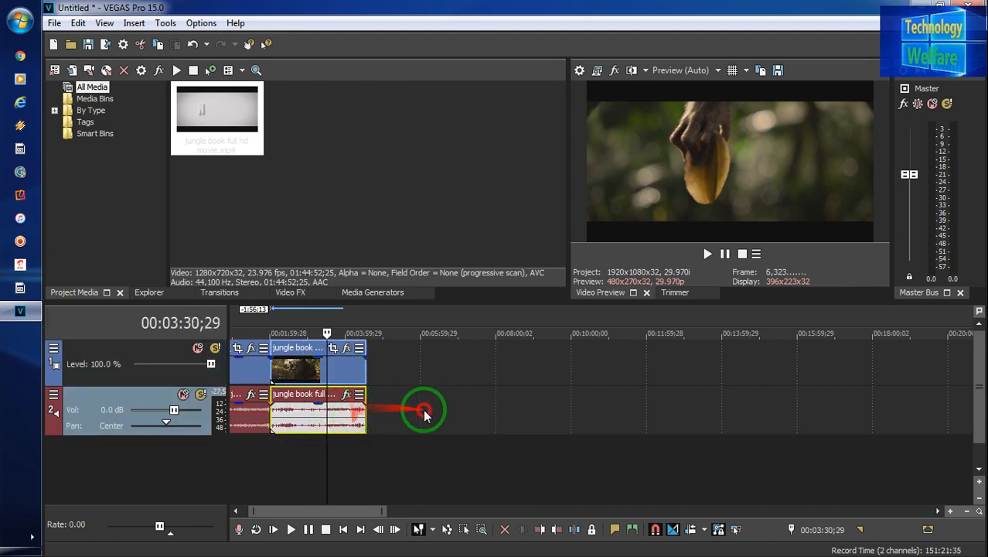
left_click(557, 532)
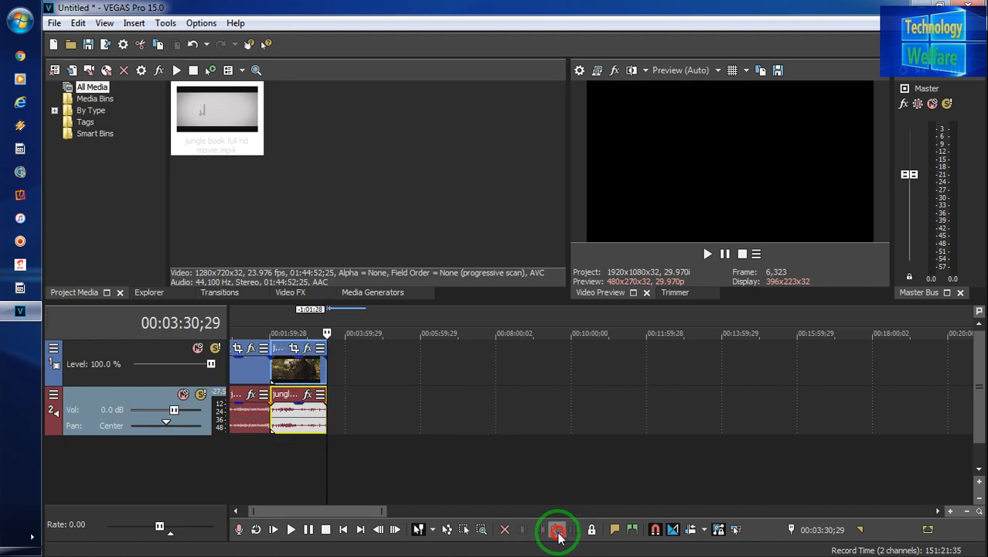
left_click(456, 468)
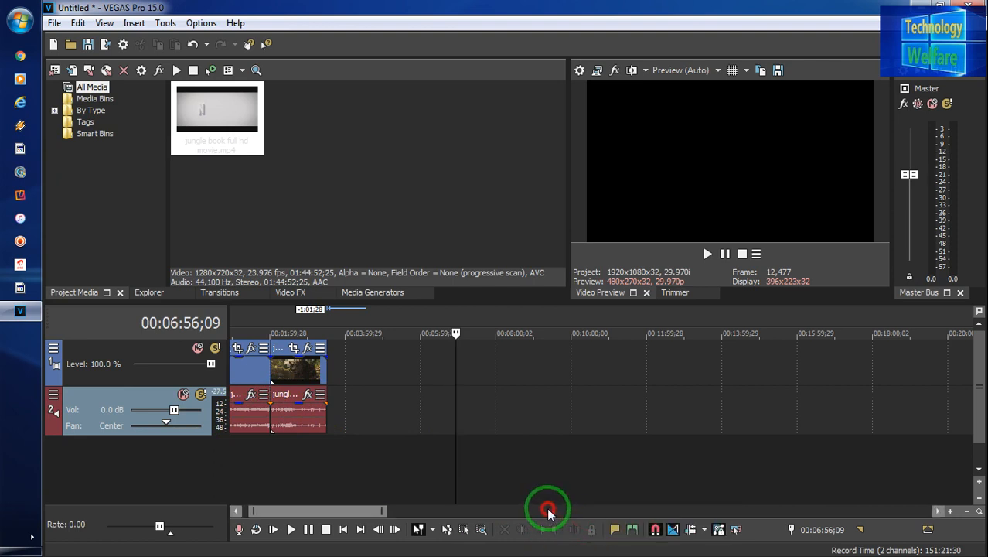
In the second segment's Event Pan/Crop, add a keyframe at 00:01:00;04 that crops the frame to 984.5 wide by 553.8 high.
left_click(250, 461)
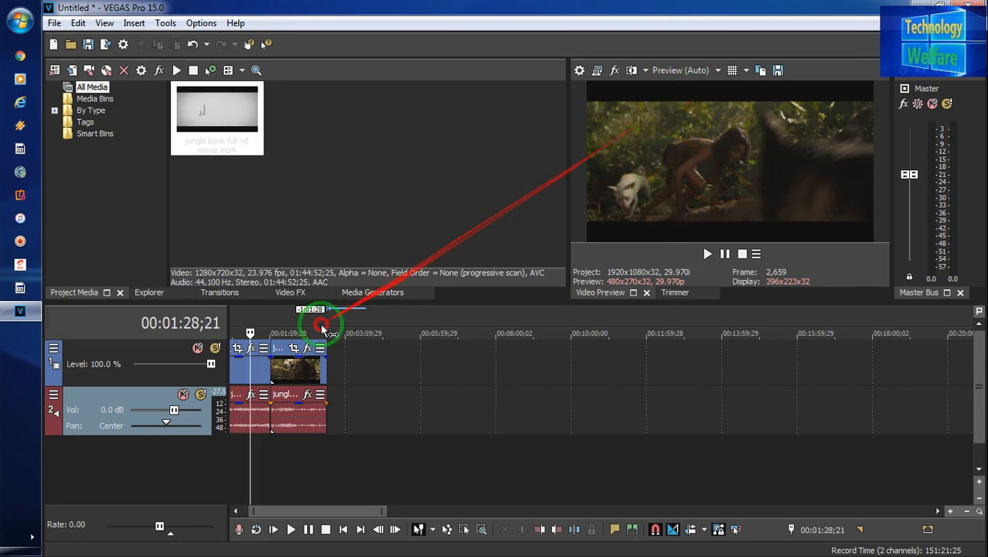
left_click(292, 351)
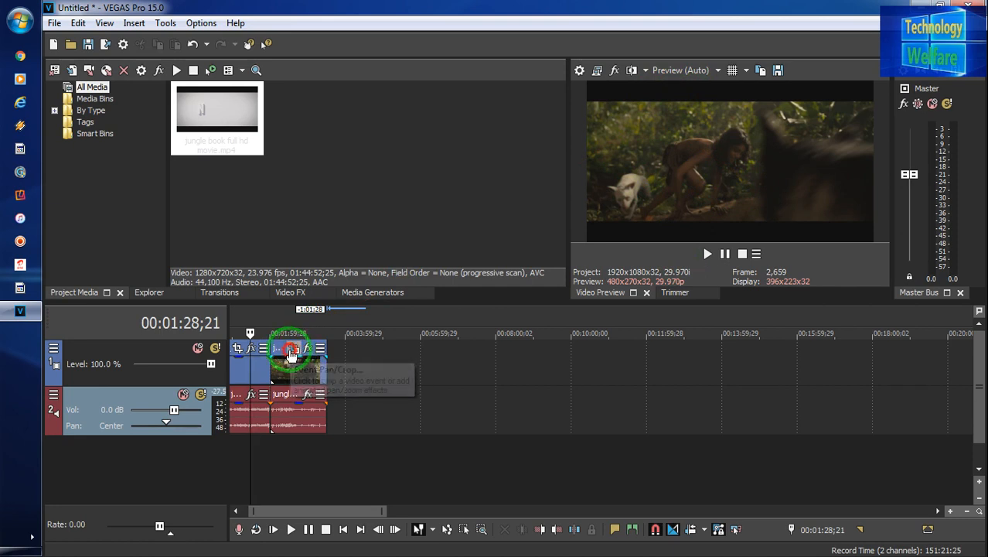
left_click(531, 361)
left_click_drag(597, 317, 598, 224)
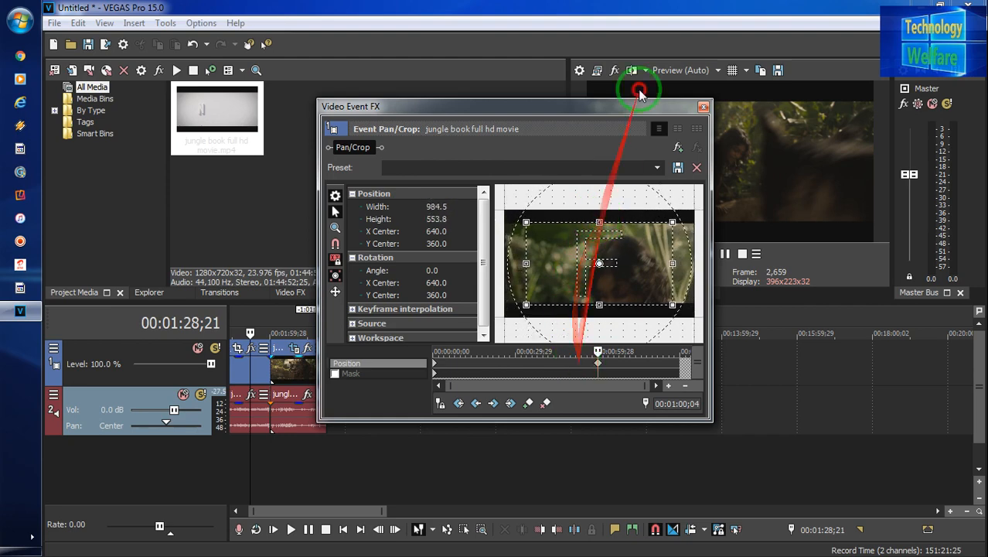
left_click(702, 106)
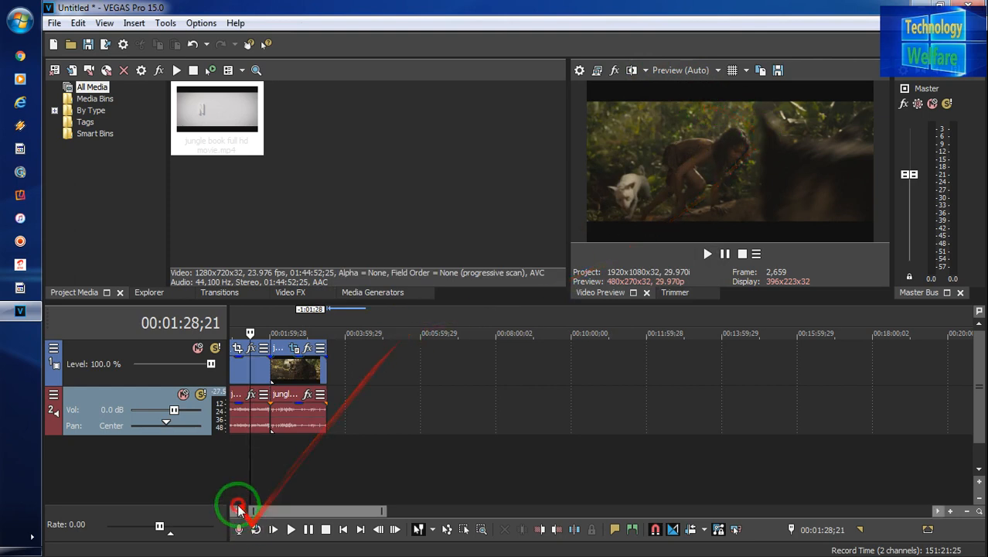
Trim the end of the second segment's video and audio at 00:02:40;06.
double_click(241, 458)
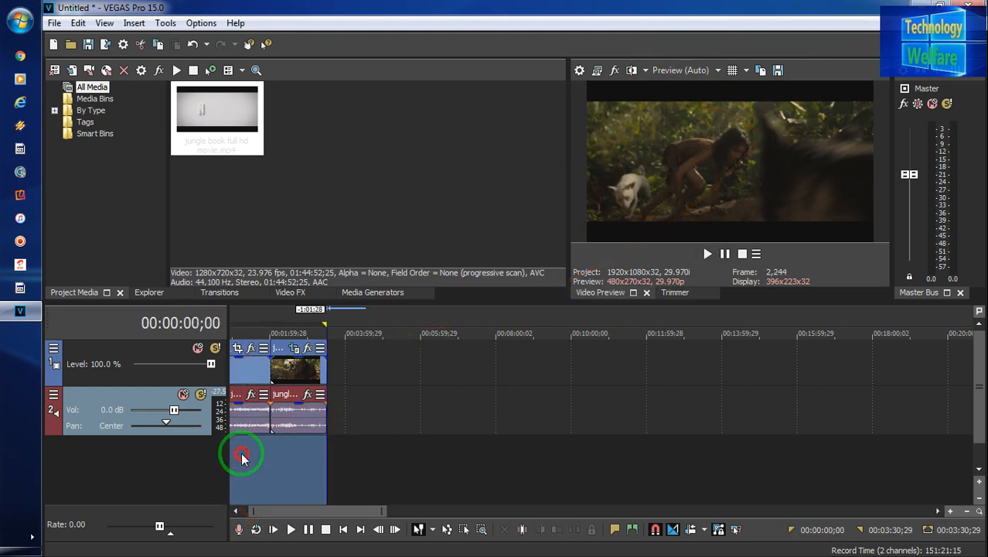
left_click(256, 467)
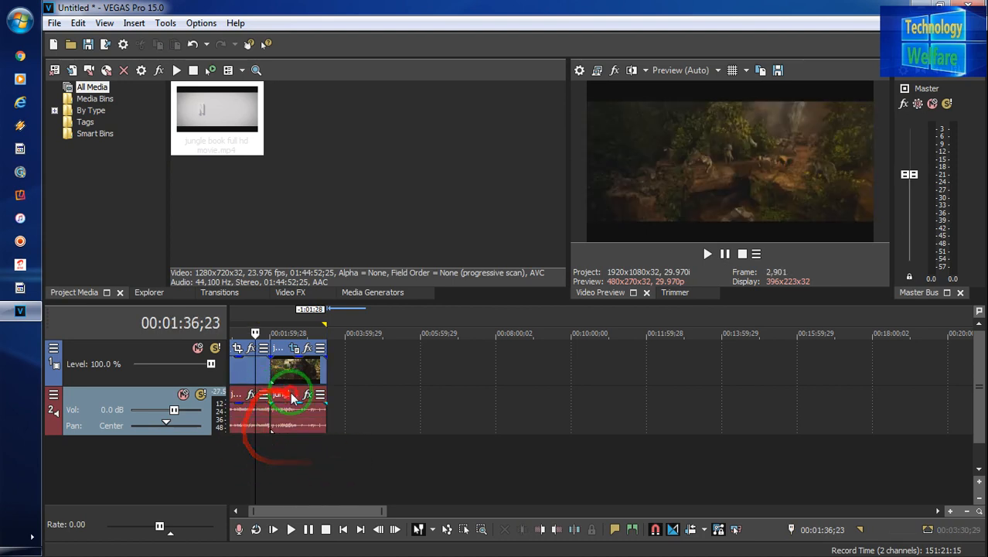
left_click(295, 440)
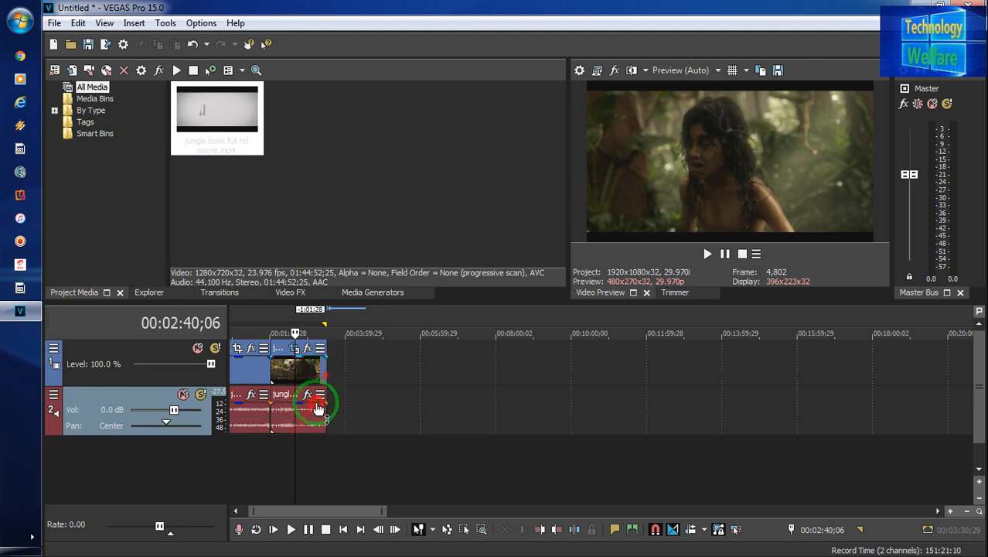
left_click(556, 530)
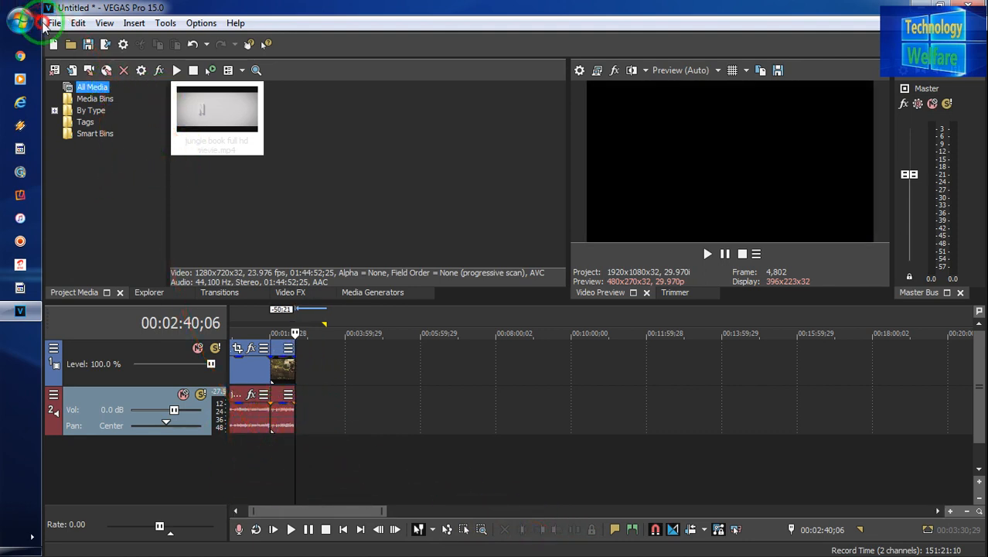
left_click(54, 23)
mouse_move(78, 23)
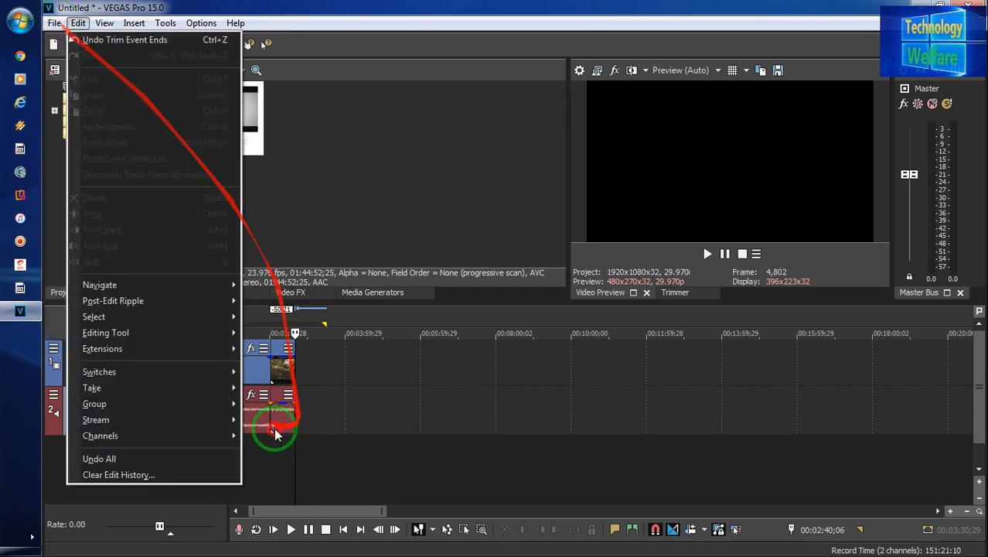
left_click(261, 459)
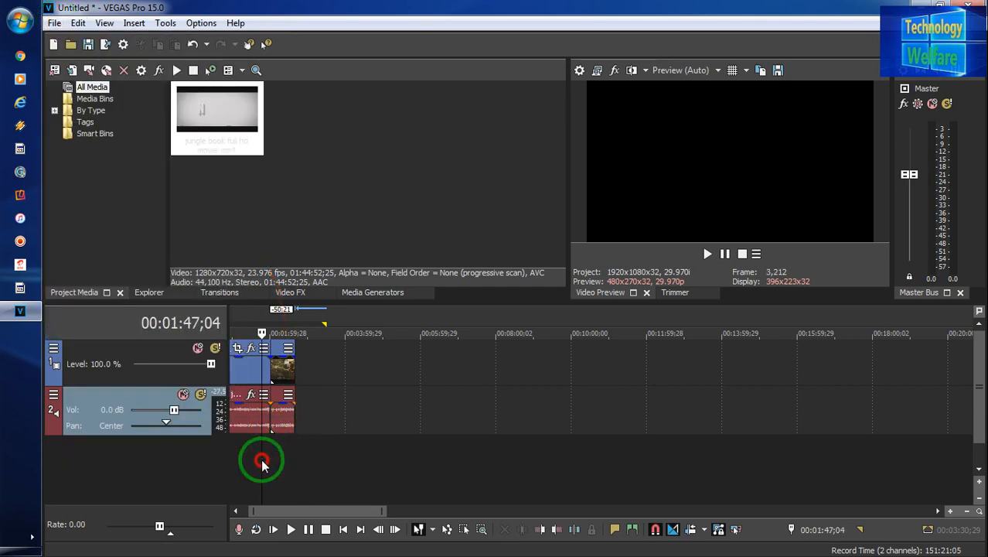
left_click(244, 458)
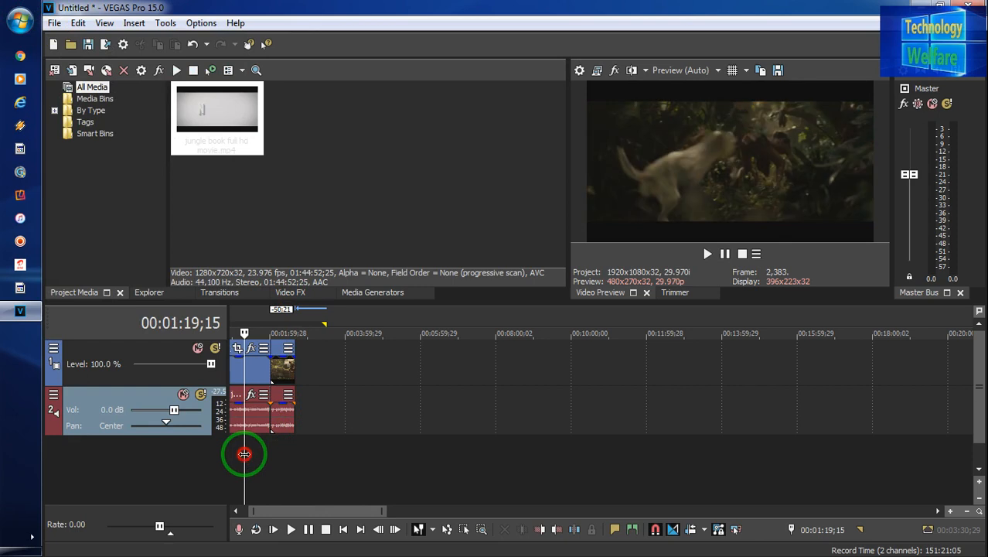
Select all events on the timeline and open the Render As settings.
key("ctrl+a")
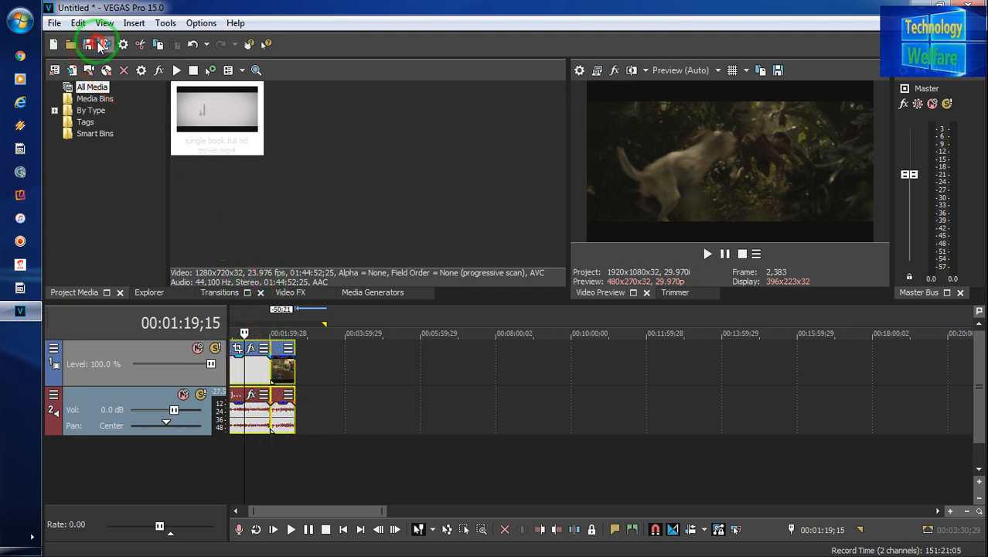
left_click(53, 24)
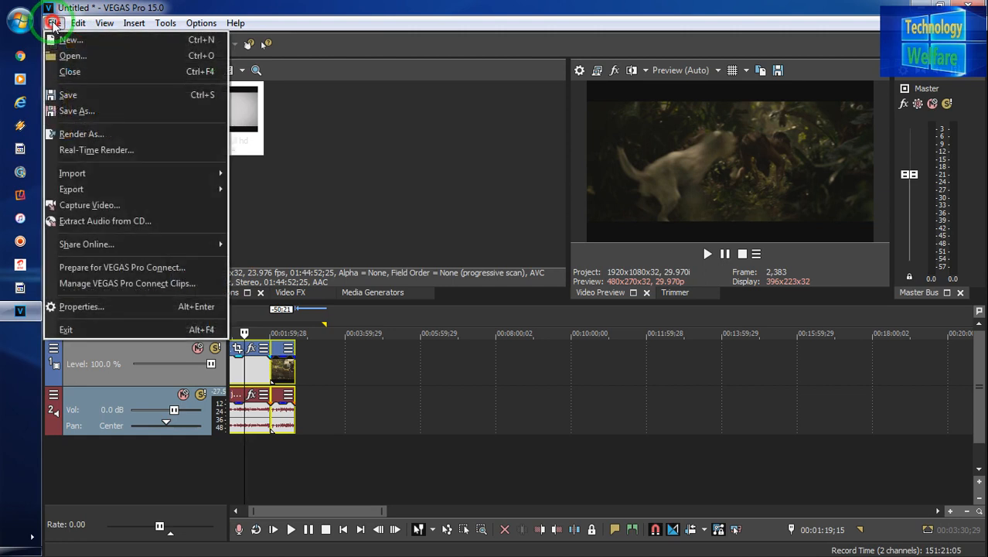
left_click(168, 132)
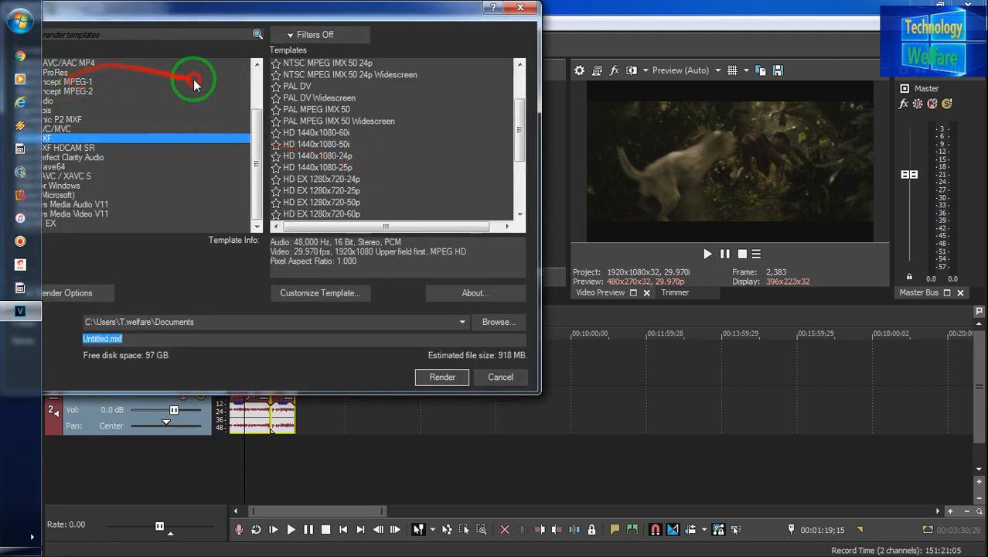
Bring the whole Render As dialog into view and choose MAGIX AVC/AAC MP4 as the render format.
left_click(256, 72)
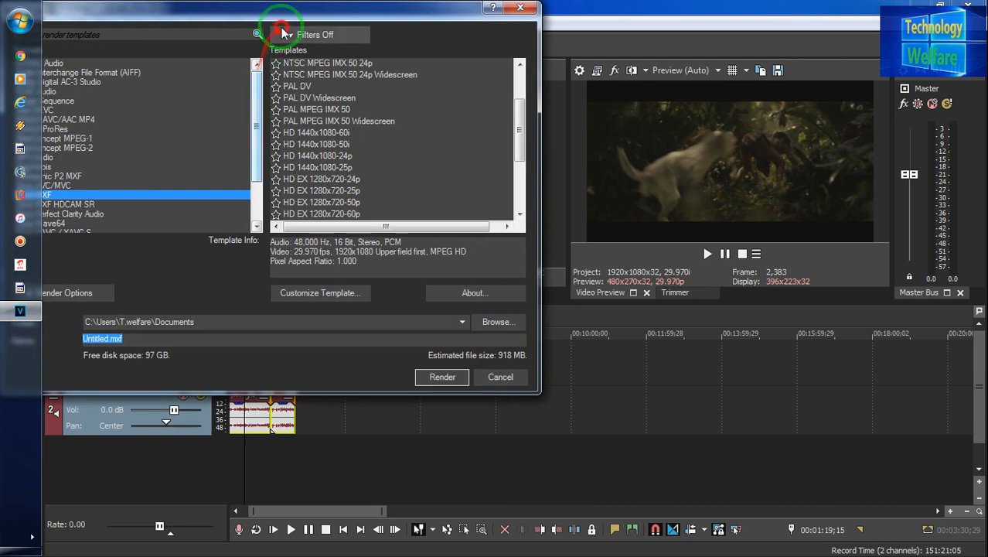
left_click_drag(287, 13, 408, 21)
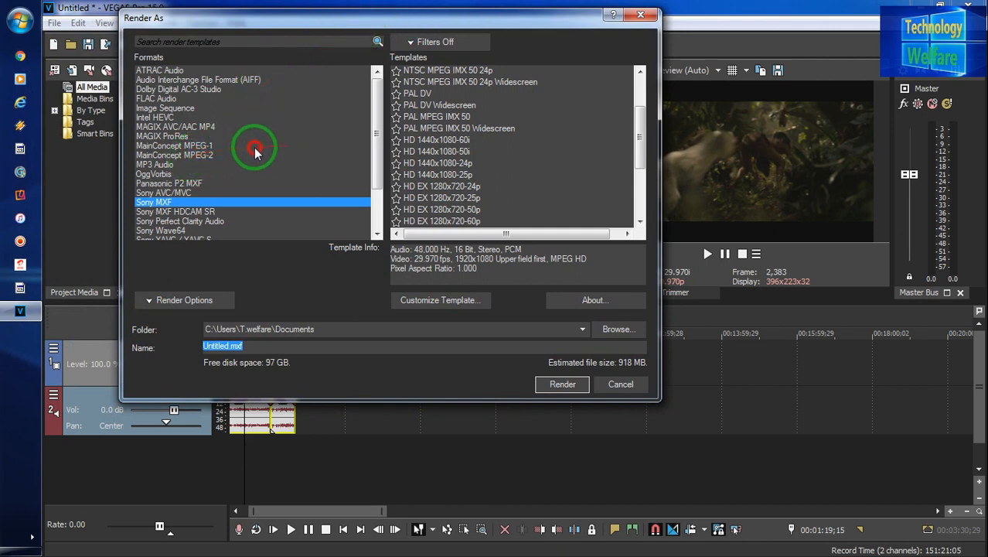
left_click(195, 127)
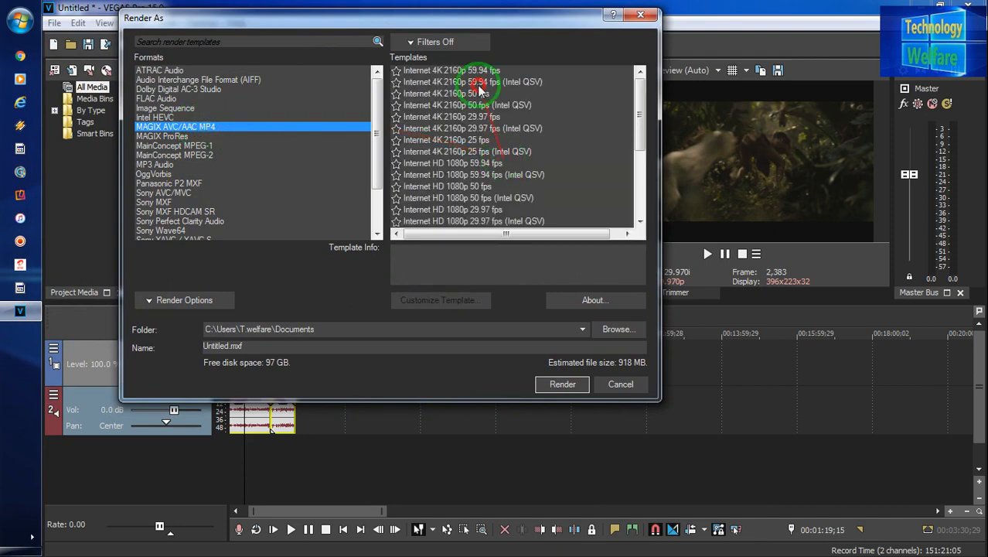
Select the Internet HD 720p 25 fps render template and name the output file JS.
left_click(641, 203)
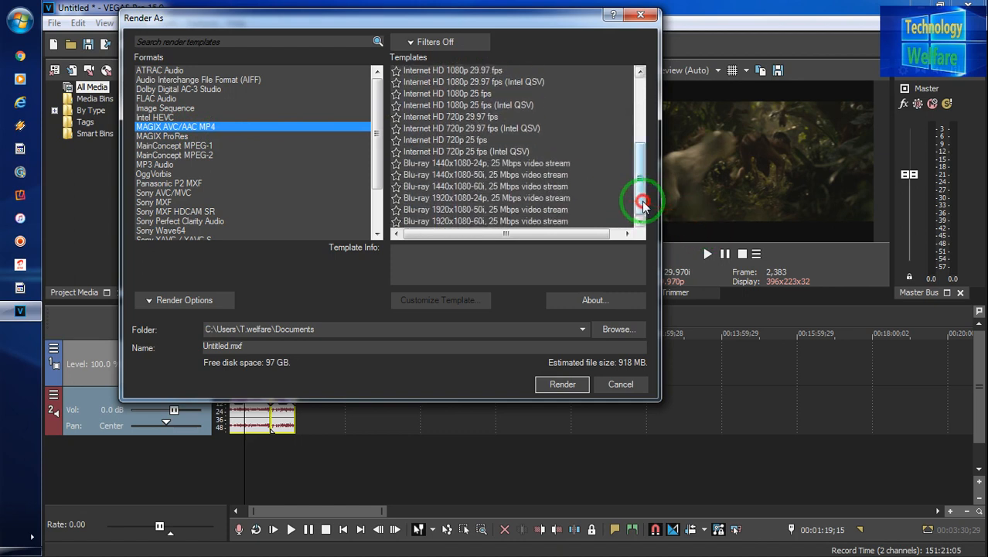
left_click(472, 141)
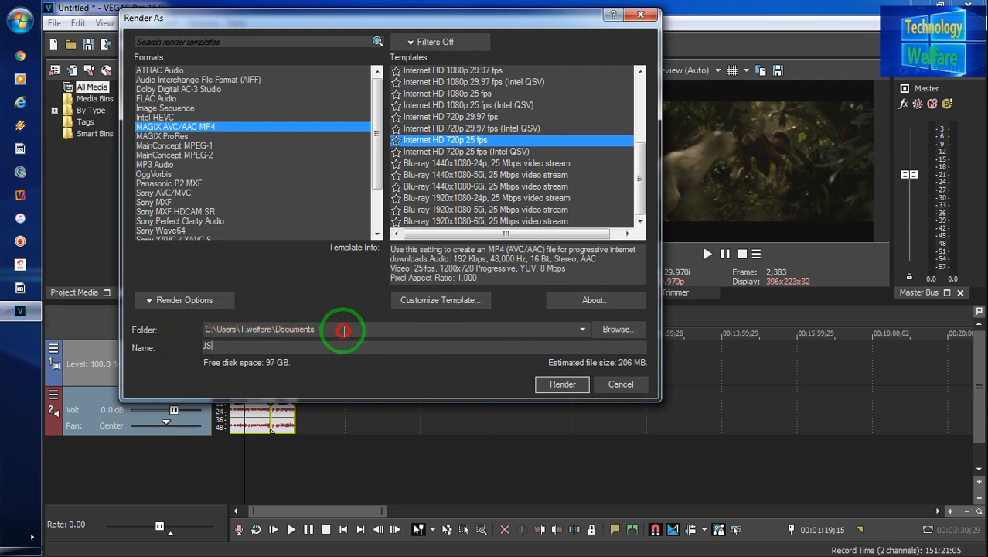
Set the Desktop as the output folder for the JS file and start the render.
left_click(625, 332)
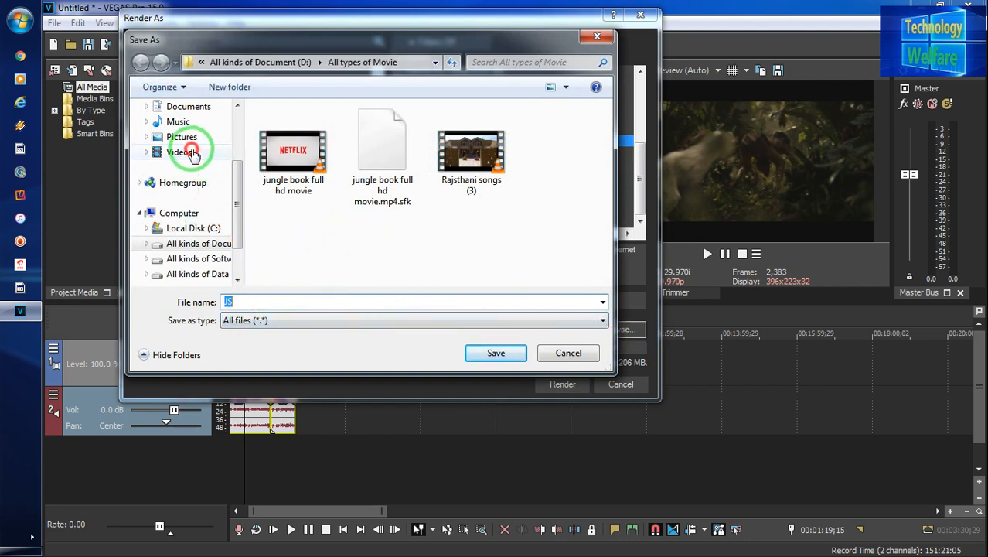
left_click(236, 133)
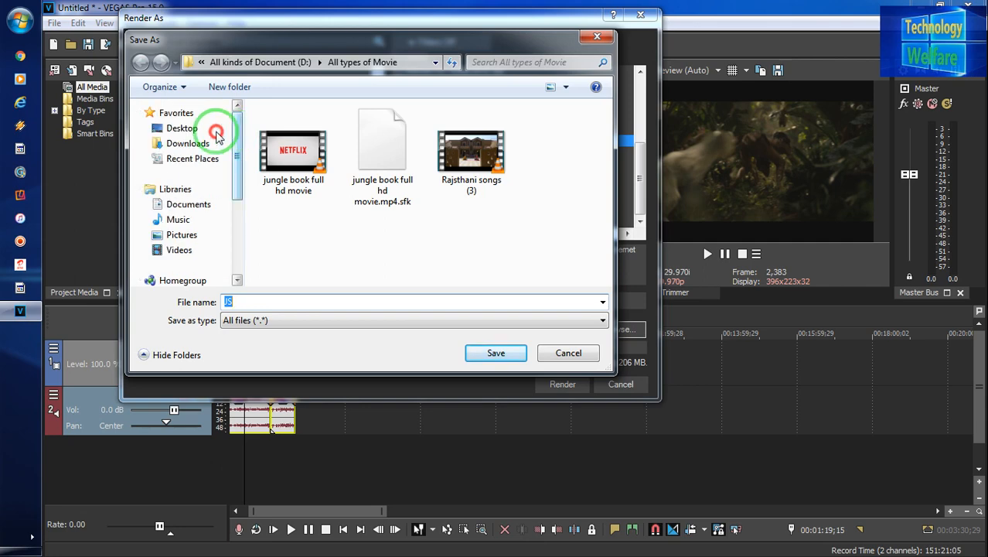
left_click(185, 130)
left_click(496, 352)
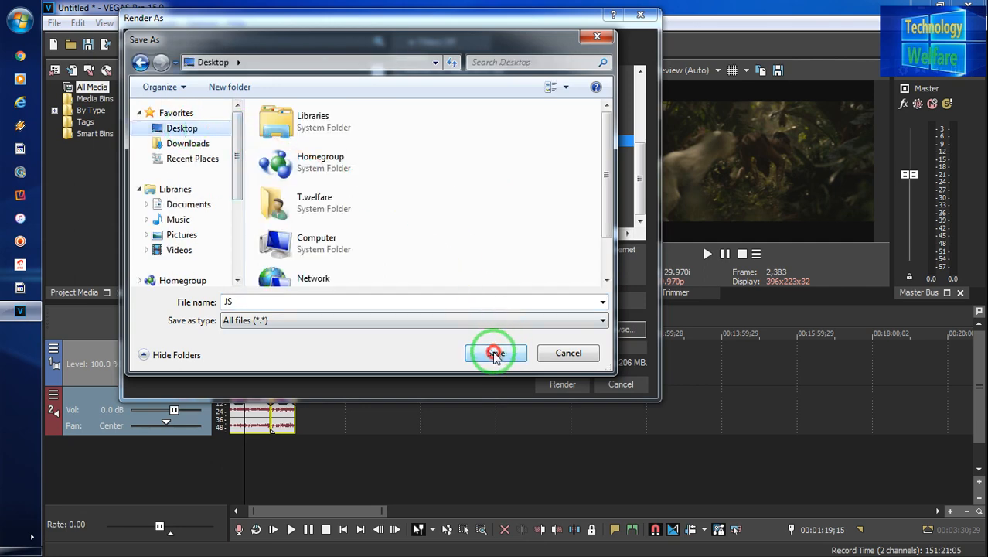
left_click(496, 352)
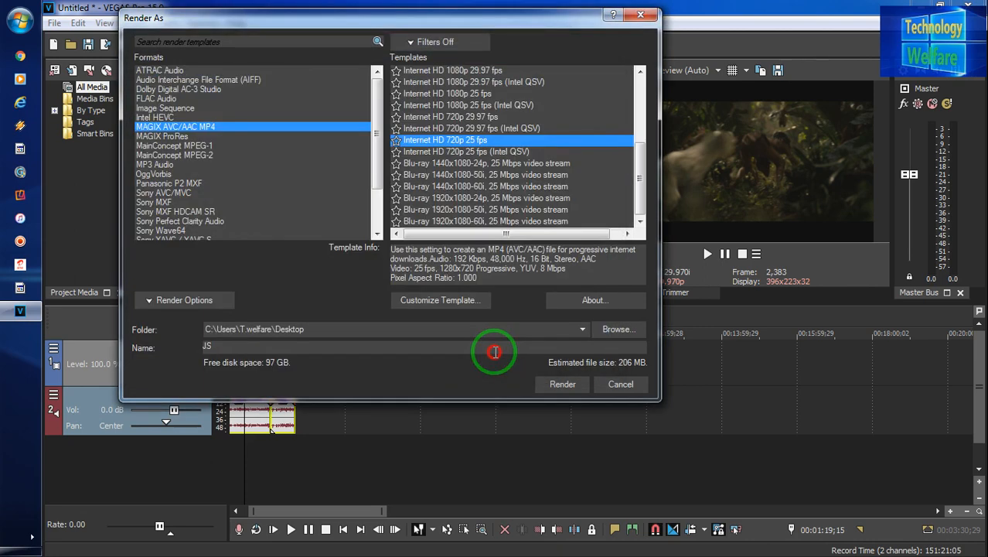
left_click(564, 384)
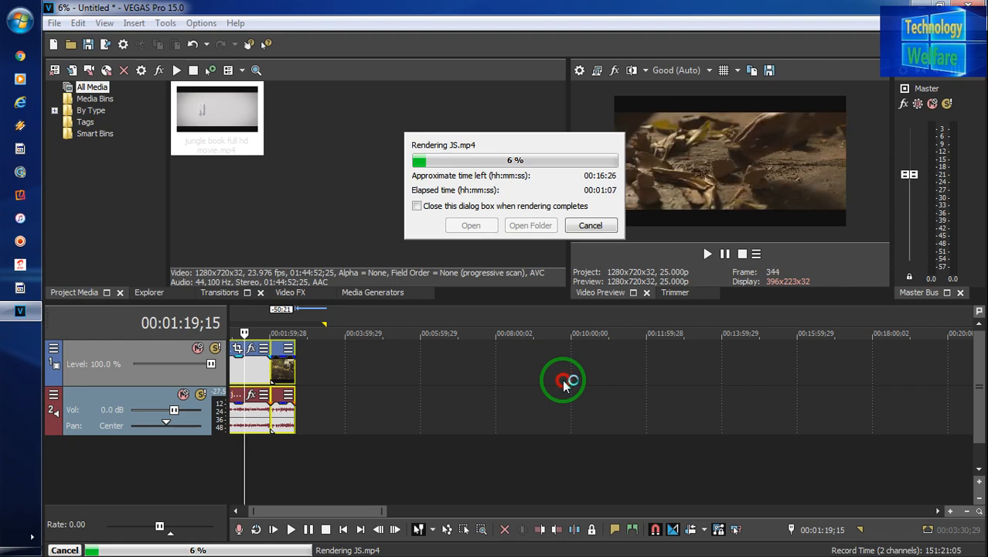
Check the desktop for the JS output file during the render and return to VEGAS Pro.
left_click(918, 5)
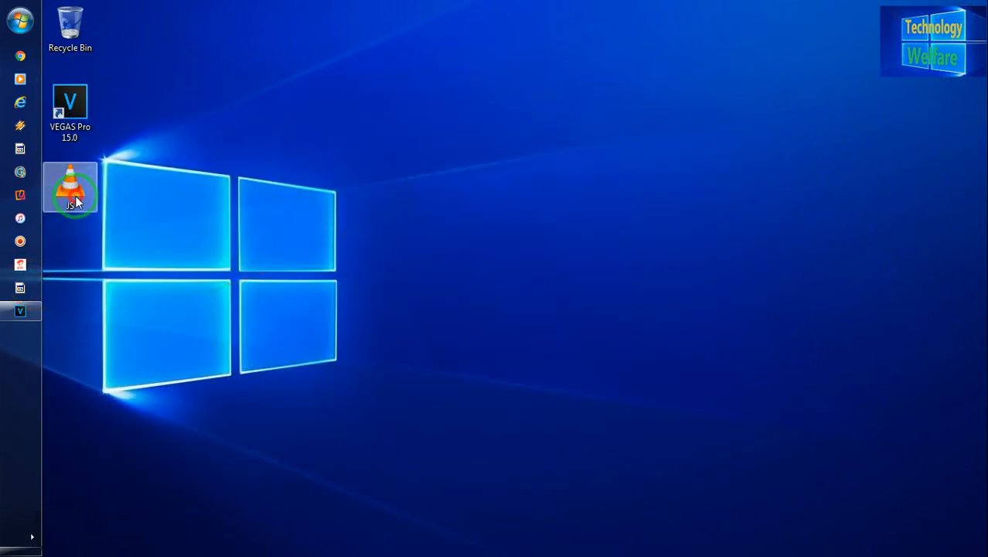
left_click(28, 309)
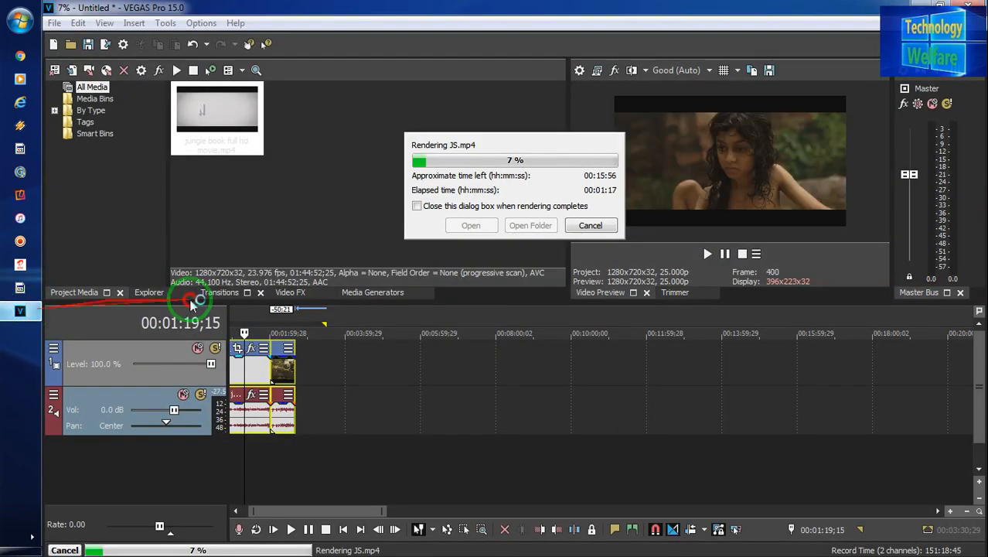